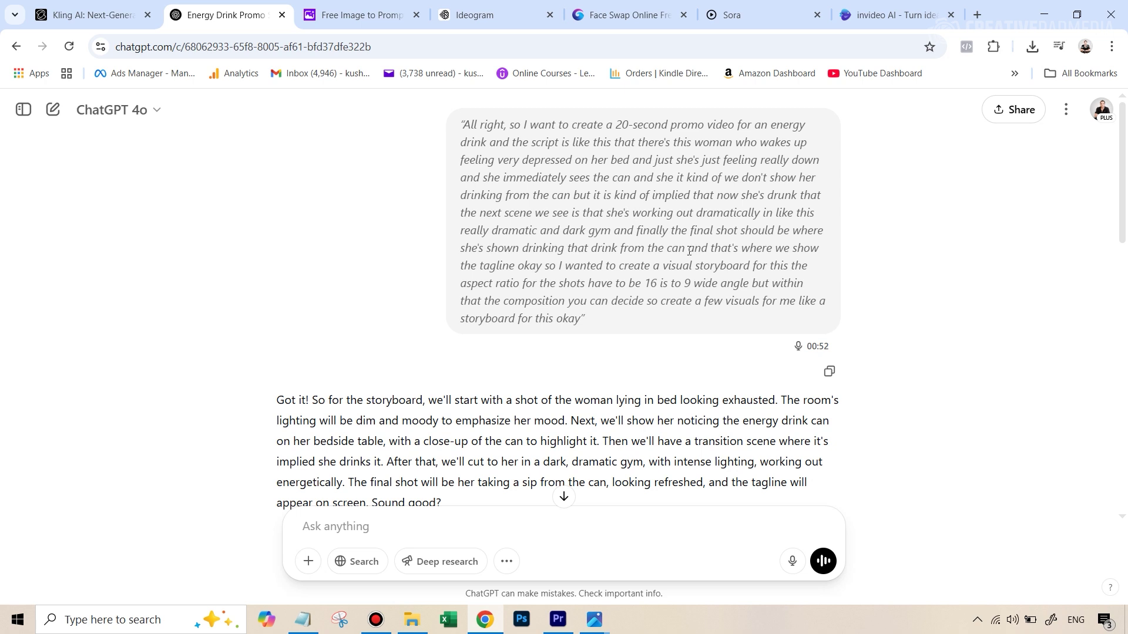
{"action": "scroll", "coordinate": [587, 247], "scroll_direction": "down", "scroll_amount": 3}
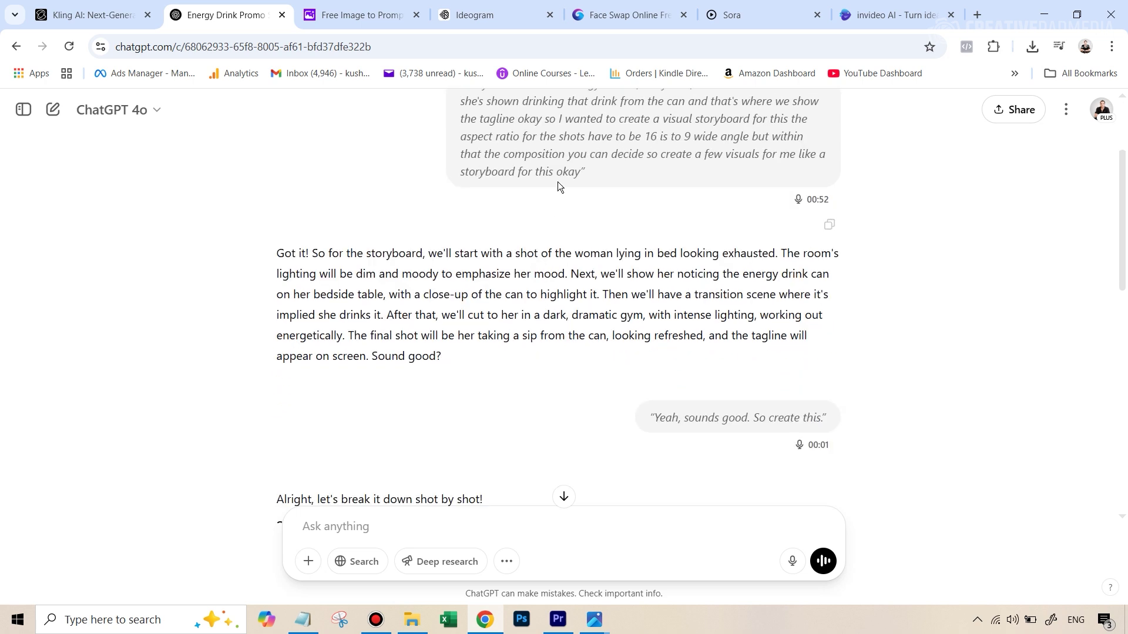
{"action": "scroll", "coordinate": [646, 265], "scroll_direction": "down", "scroll_amount": 3}
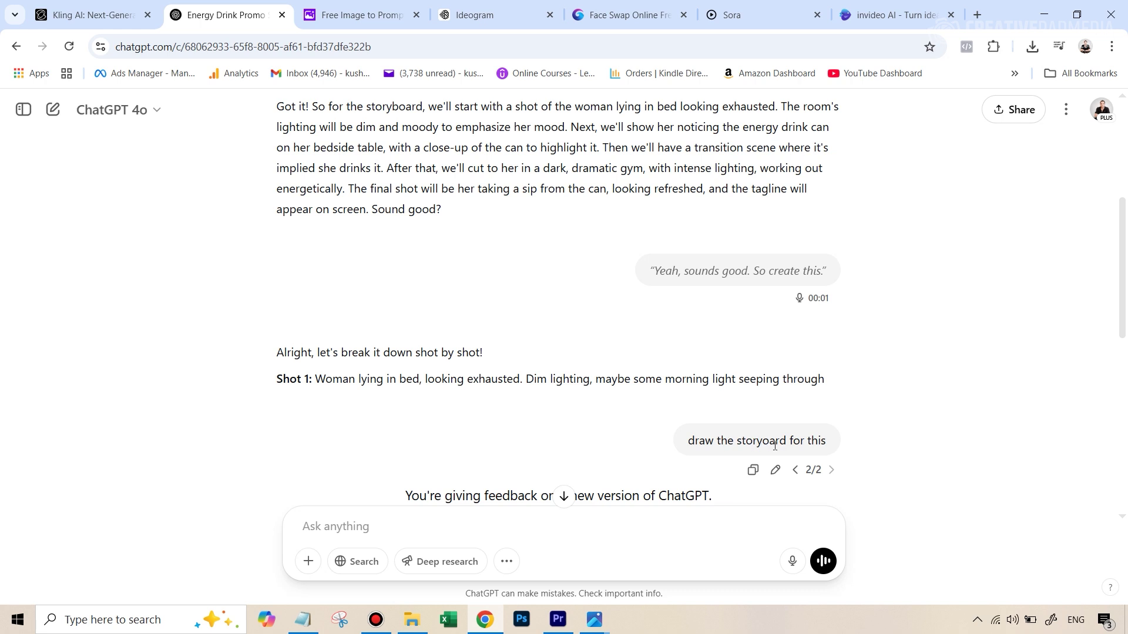
{"action": "scroll", "coordinate": [897, 384], "scroll_direction": "down", "scroll_amount": 3}
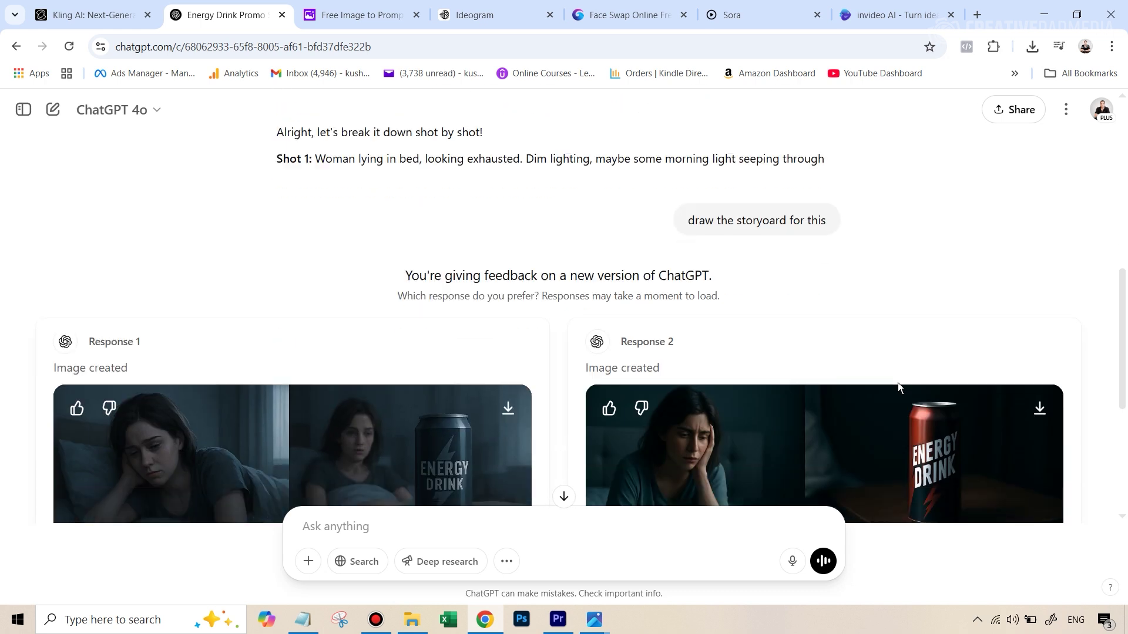
{"action": "scroll", "coordinate": [898, 382], "scroll_direction": "down", "scroll_amount": 5}
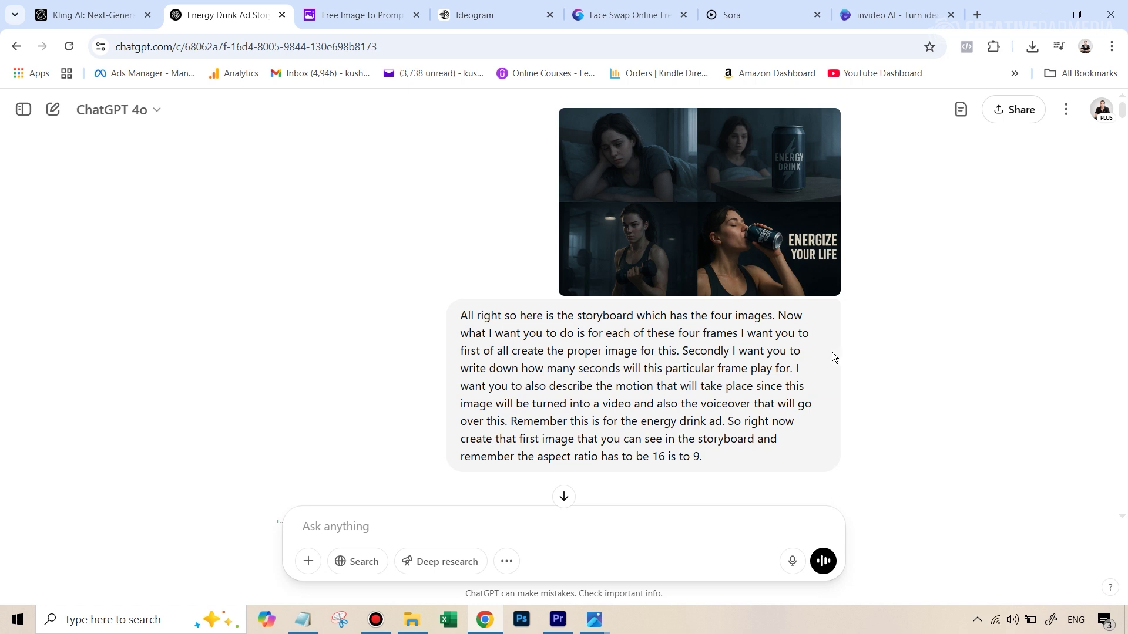
- Review Frame 1 'Waking Up Weary': its 16:9 image, 4-second duration, motion description and voiceover
{"action": "scroll", "coordinate": [832, 352], "scroll_direction": "down", "scroll_amount": 6}
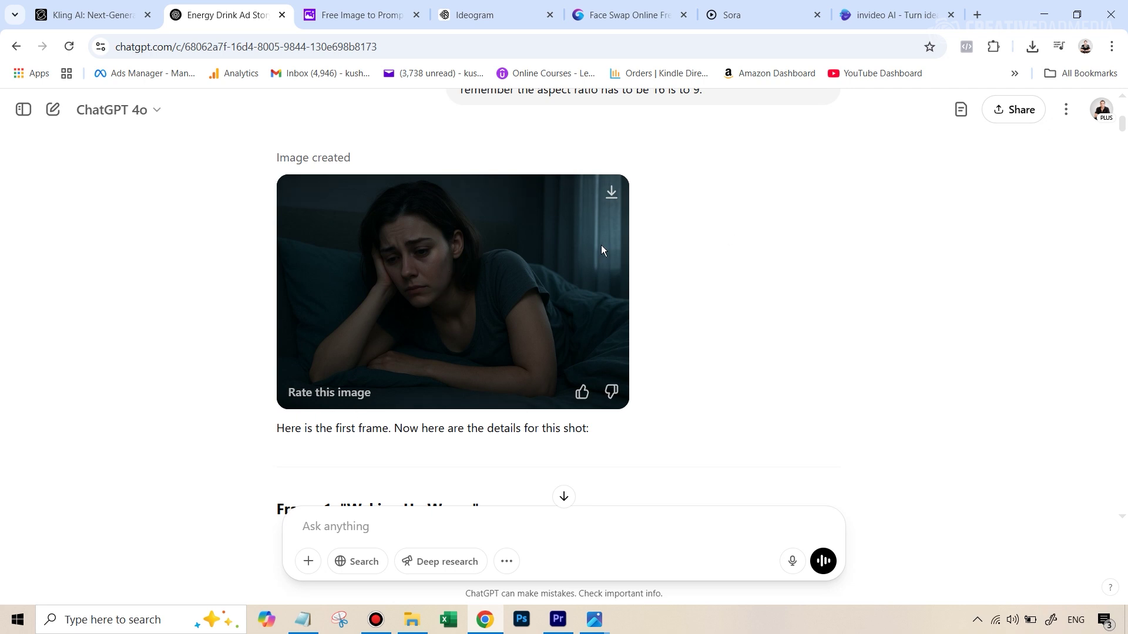
{"action": "scroll", "coordinate": [733, 203], "scroll_direction": "up", "scroll_amount": 6}
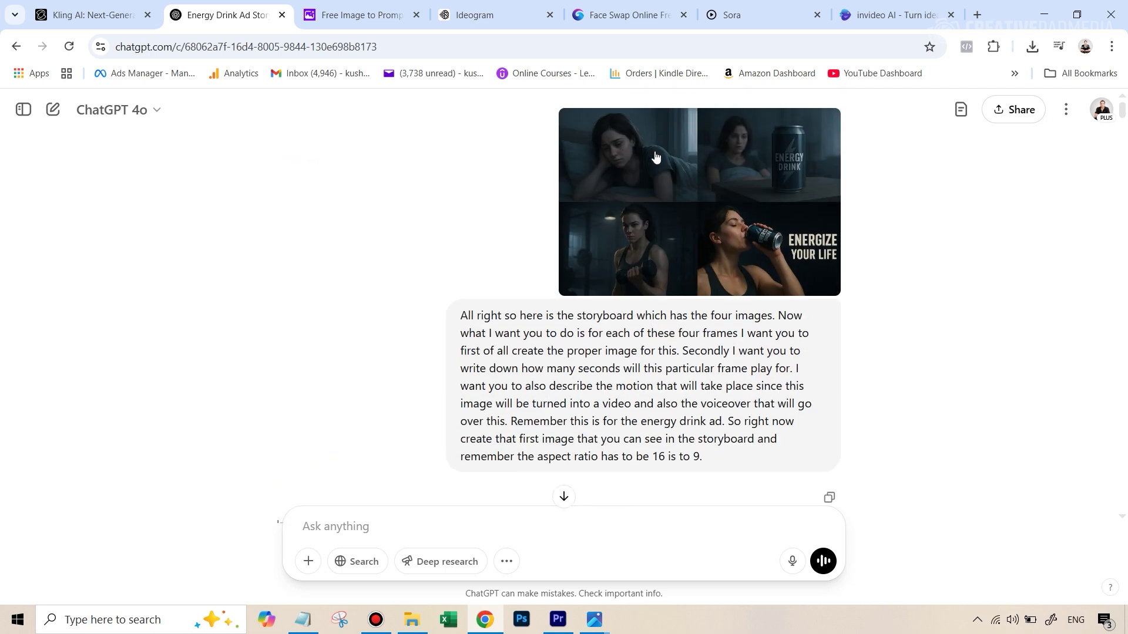
{"action": "scroll", "coordinate": [571, 332], "scroll_direction": "down", "scroll_amount": 10}
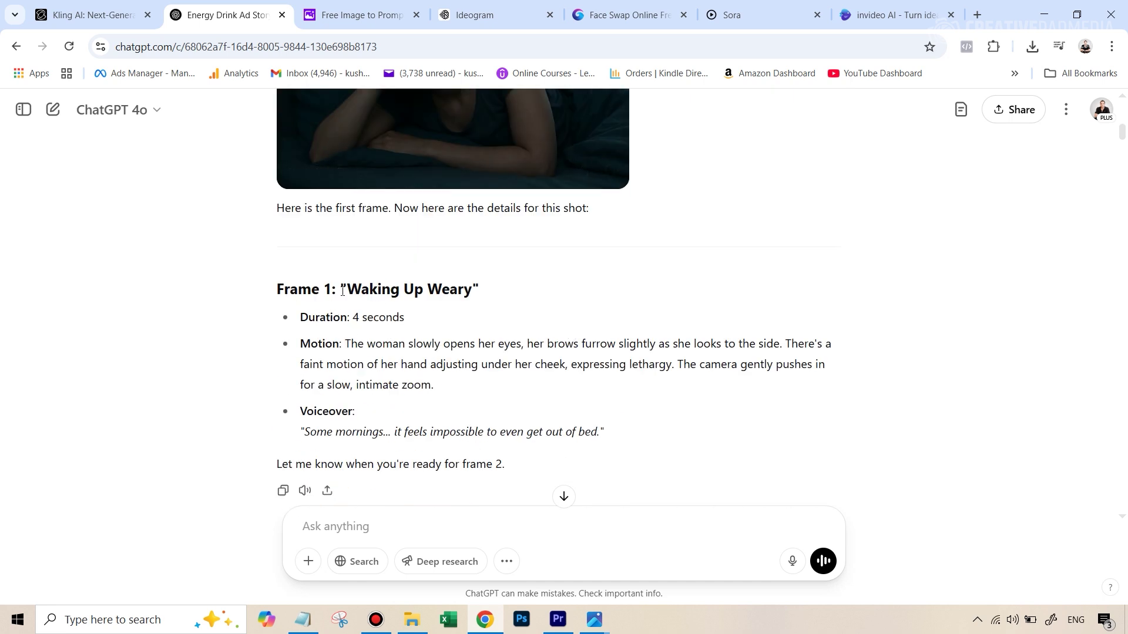
{"action": "left_click_drag", "start_coordinate": [347, 345], "coordinate": [439, 386]}
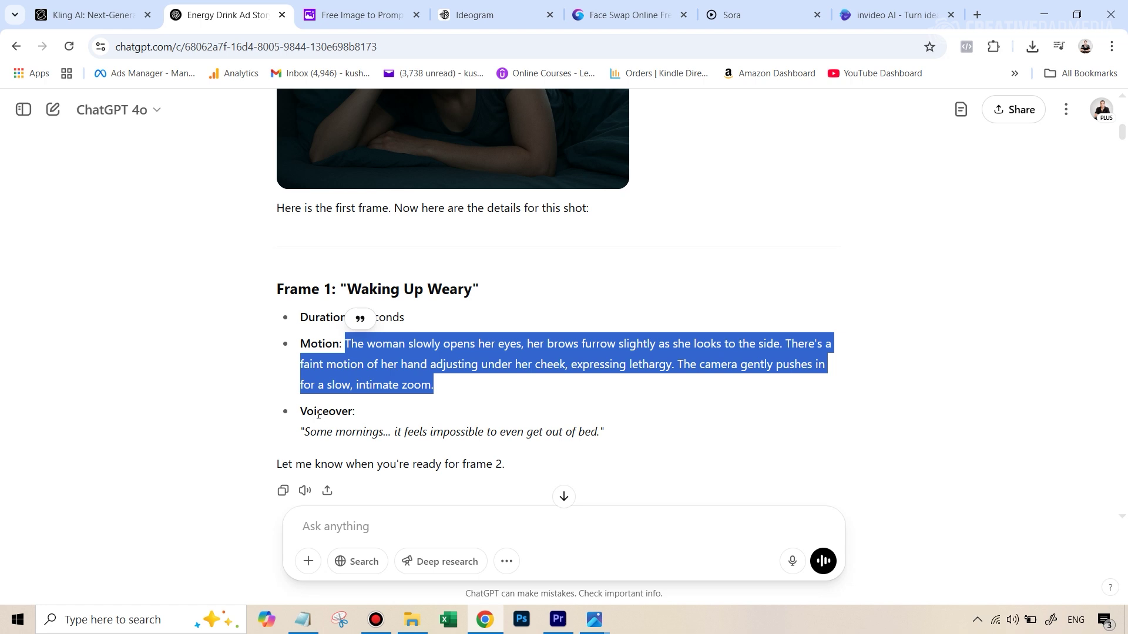
{"action": "left_click", "coordinate": [628, 437]}
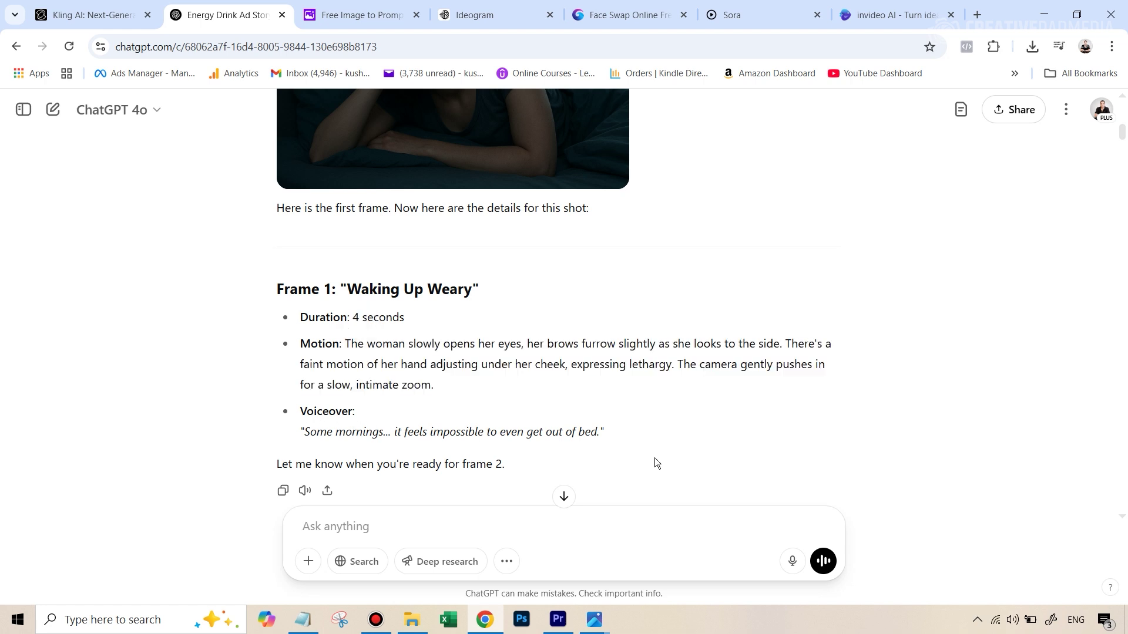
- Scroll through frames 2–4, checking each image with its duration, motion and voiceover
{"action": "scroll", "coordinate": [529, 273], "scroll_direction": "down", "scroll_amount": 6}
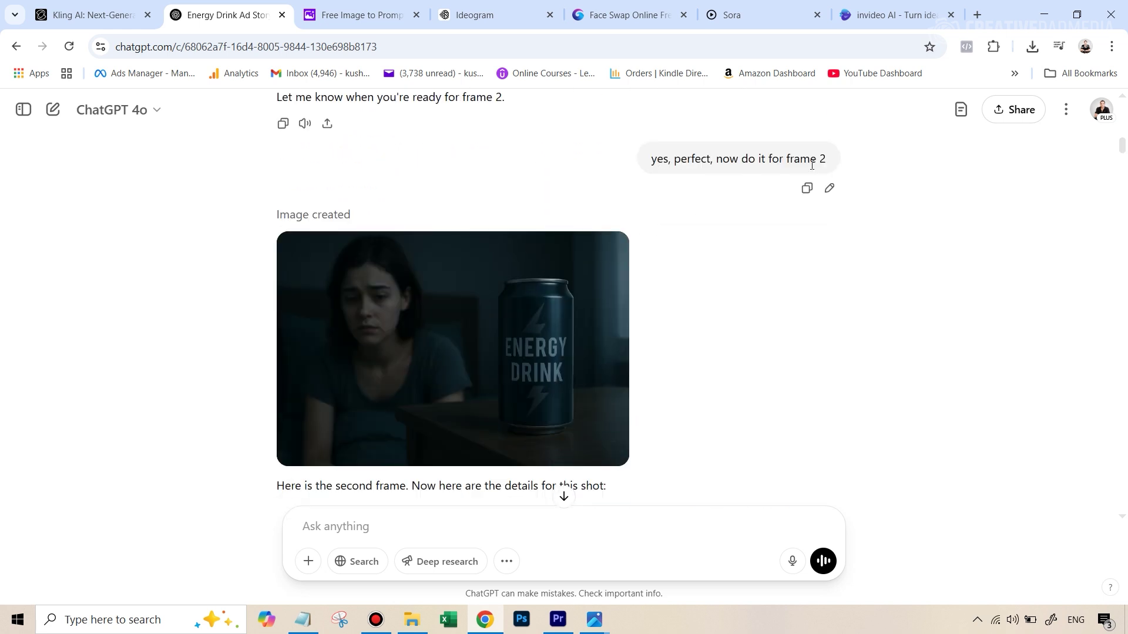
{"action": "scroll", "coordinate": [476, 334], "scroll_direction": "down", "scroll_amount": 1}
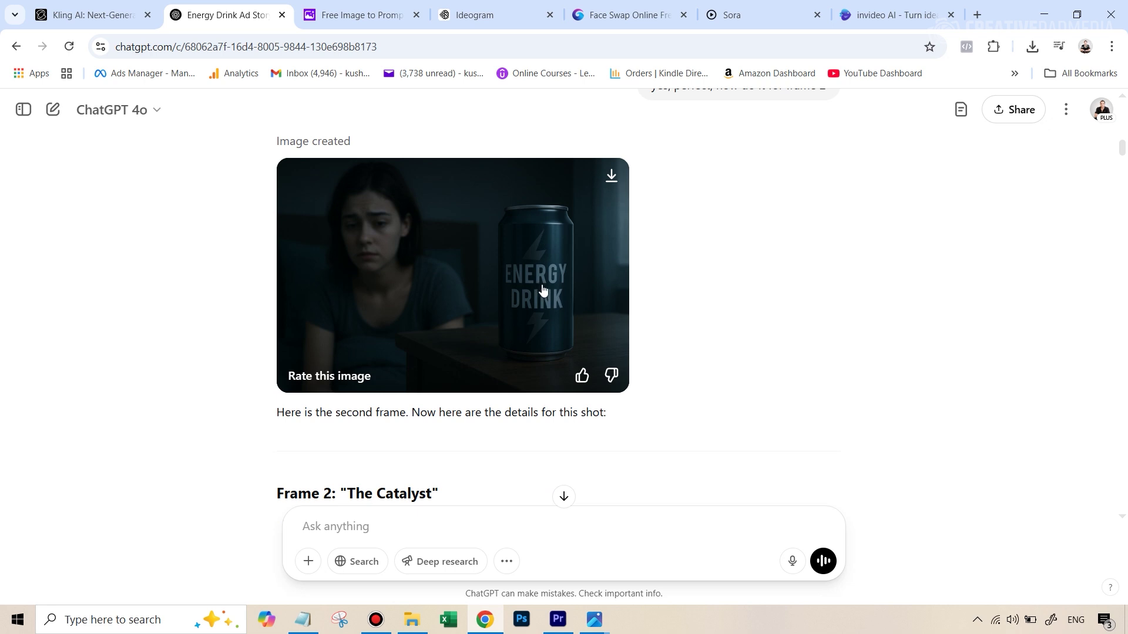
{"action": "scroll", "coordinate": [848, 302], "scroll_direction": "down", "scroll_amount": 5}
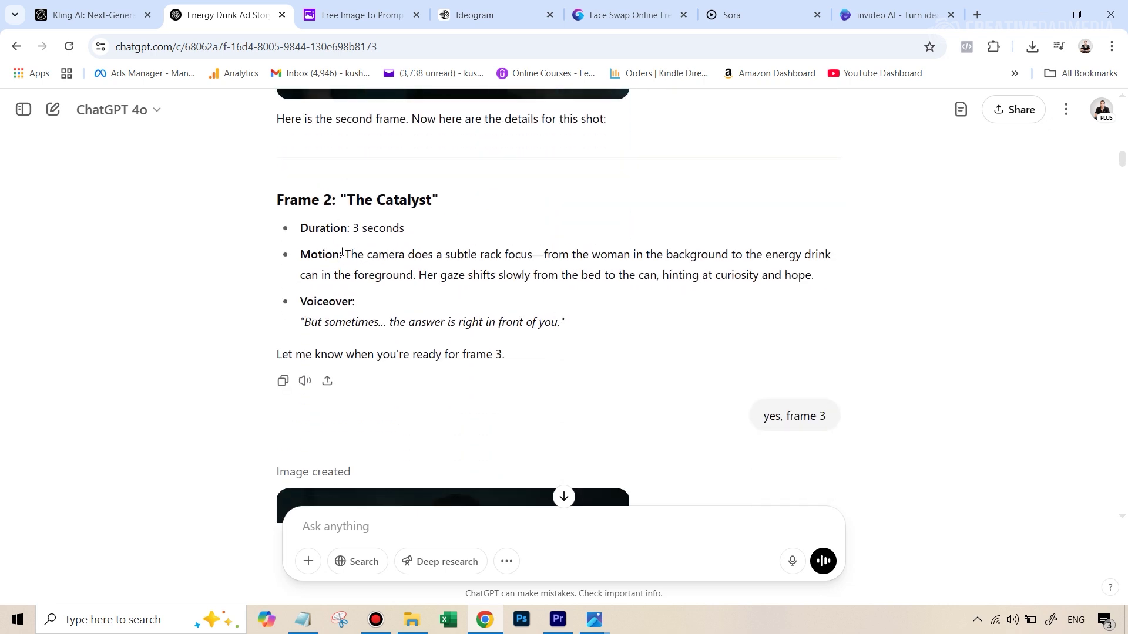
{"action": "scroll", "coordinate": [400, 287], "scroll_direction": "down", "scroll_amount": 5}
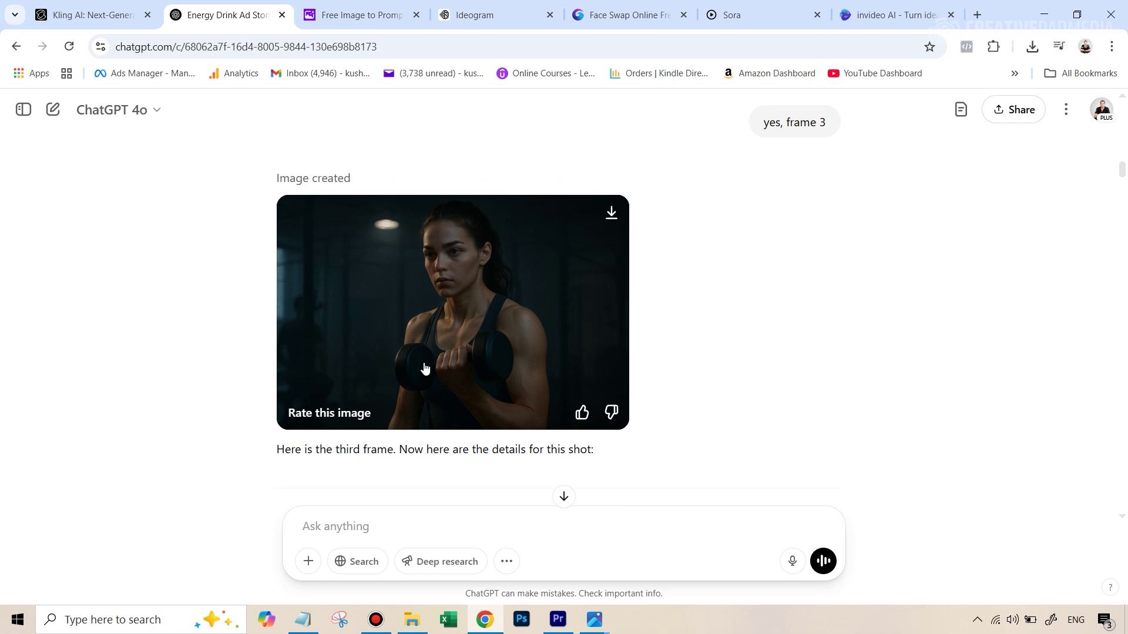
{"action": "scroll", "coordinate": [488, 294], "scroll_direction": "down", "scroll_amount": 7}
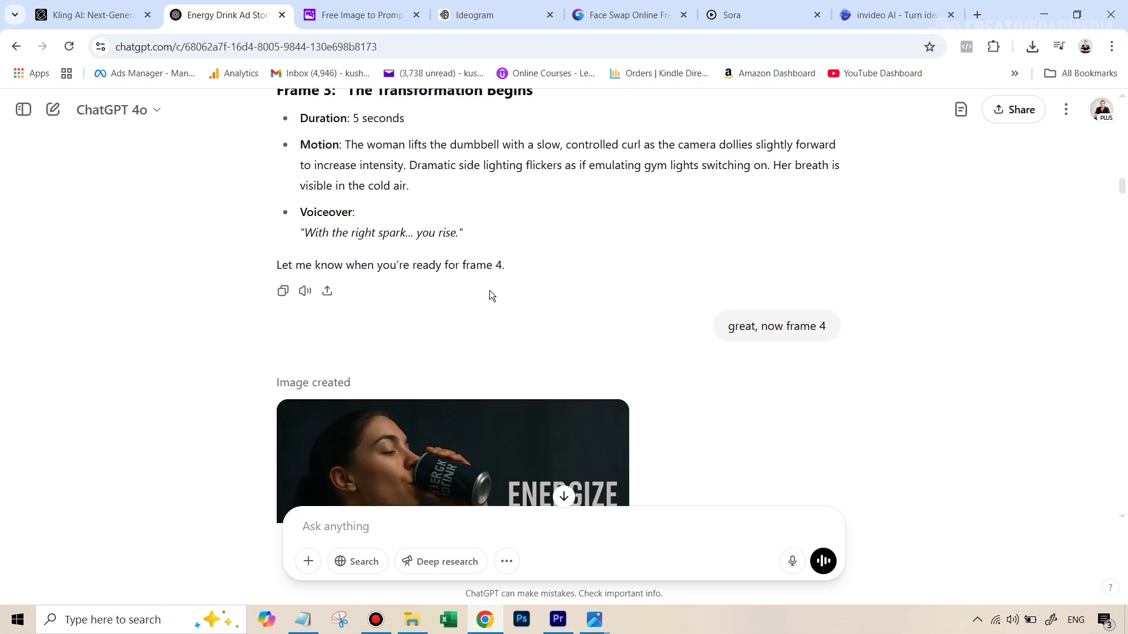
{"action": "scroll", "coordinate": [490, 294], "scroll_direction": "down", "scroll_amount": 4}
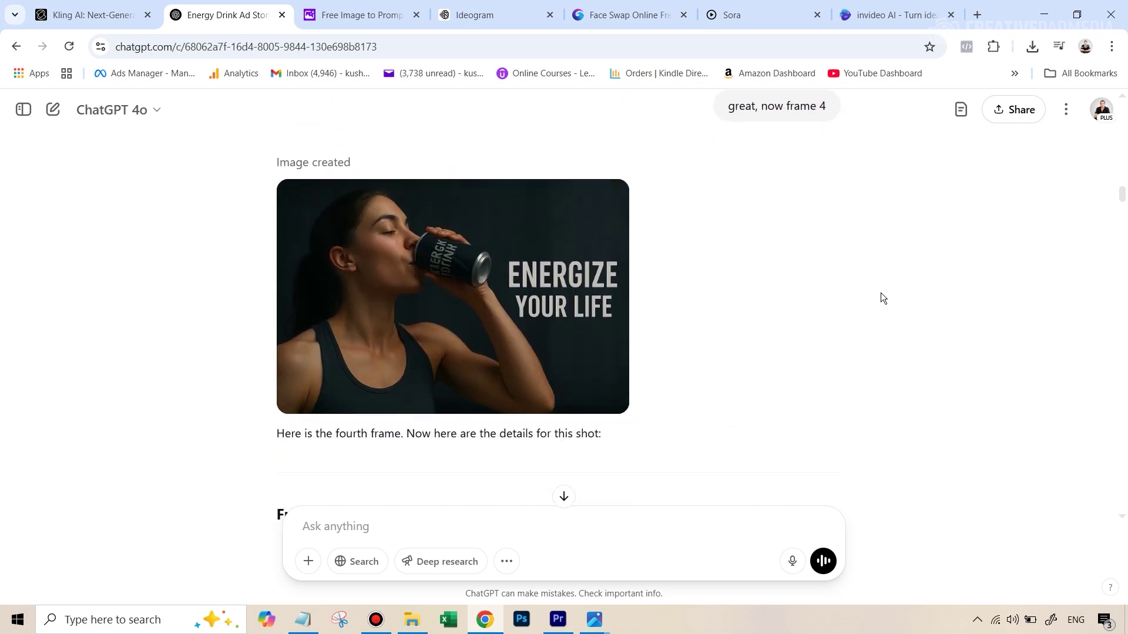
{"action": "mouse_move", "coordinate": [442, 262]}
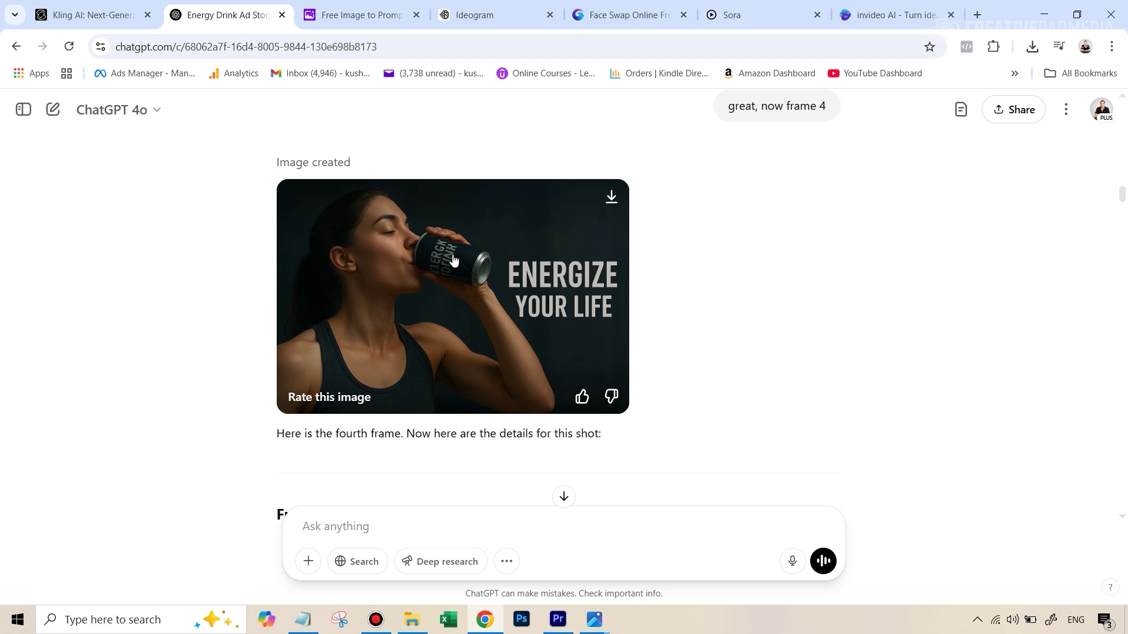
{"action": "scroll", "coordinate": [502, 274], "scroll_direction": "up", "scroll_amount": 13}
{"action": "scroll", "coordinate": [503, 273], "scroll_direction": "up", "scroll_amount": 13}
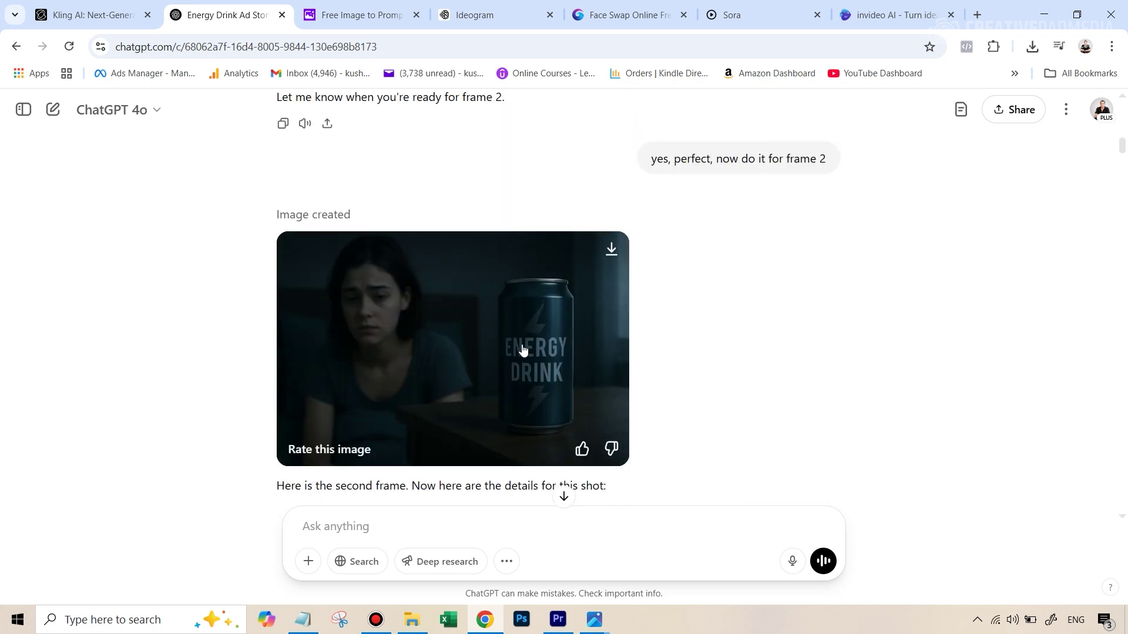
{"action": "mouse_move", "coordinate": [549, 352]}
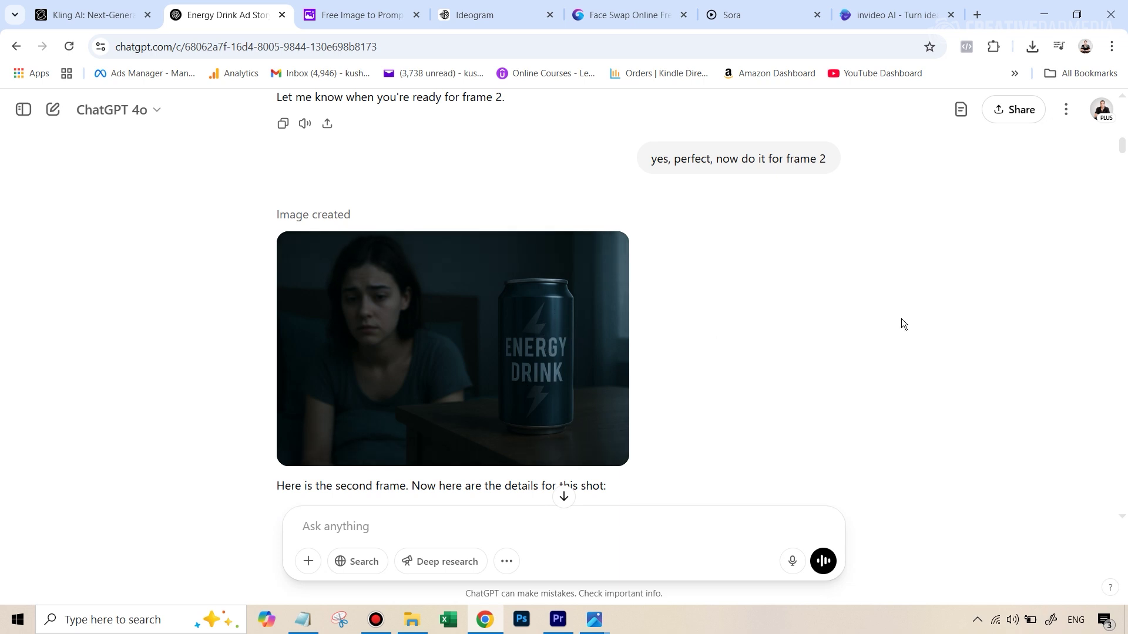
- Look over frames 2 and 4 with the red-and-yellow reference can and the new fifth running frame
{"action": "scroll", "coordinate": [901, 318], "scroll_direction": "down", "scroll_amount": 10}
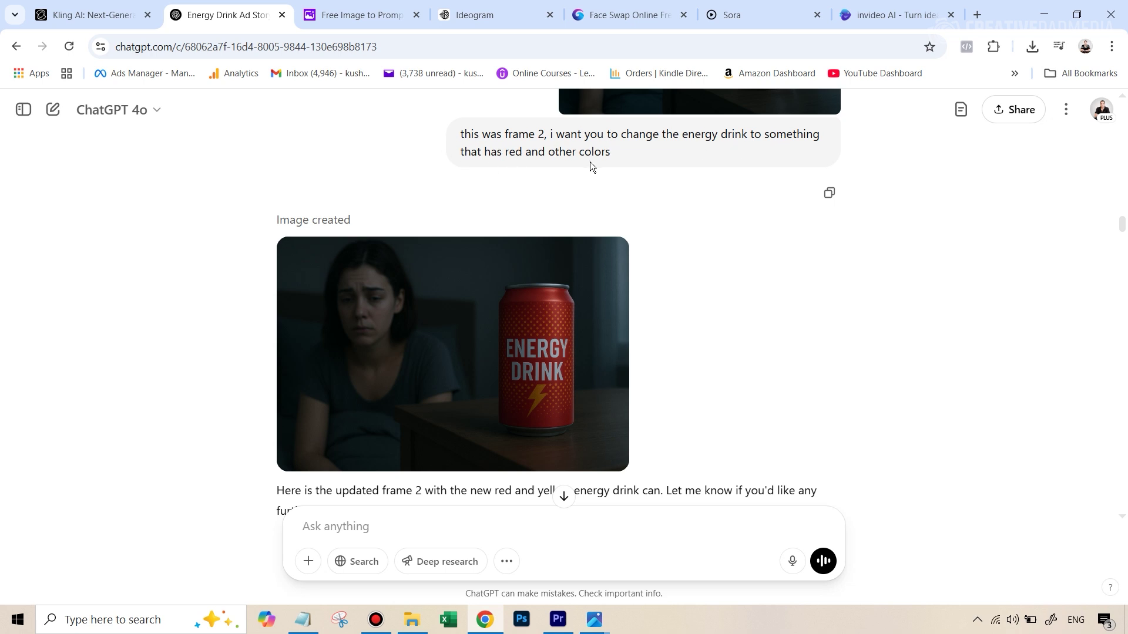
{"action": "mouse_move", "coordinate": [549, 381]}
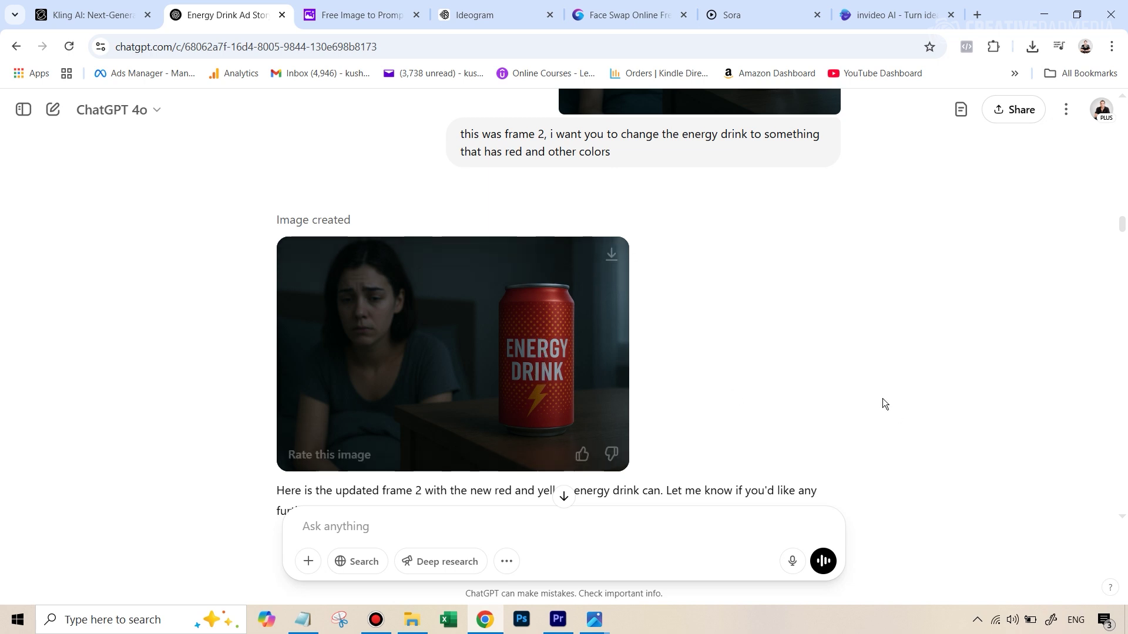
{"action": "scroll", "coordinate": [882, 398], "scroll_direction": "down", "scroll_amount": 5}
{"action": "scroll", "coordinate": [674, 335], "scroll_direction": "down", "scroll_amount": 6}
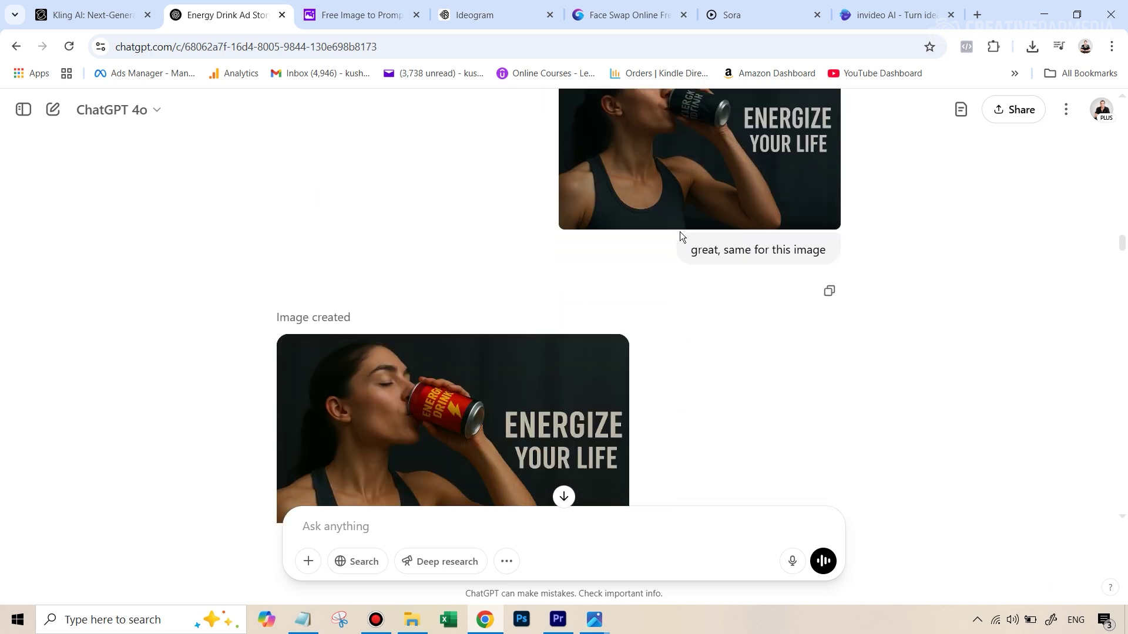
{"action": "scroll", "coordinate": [446, 265], "scroll_direction": "down", "scroll_amount": 6}
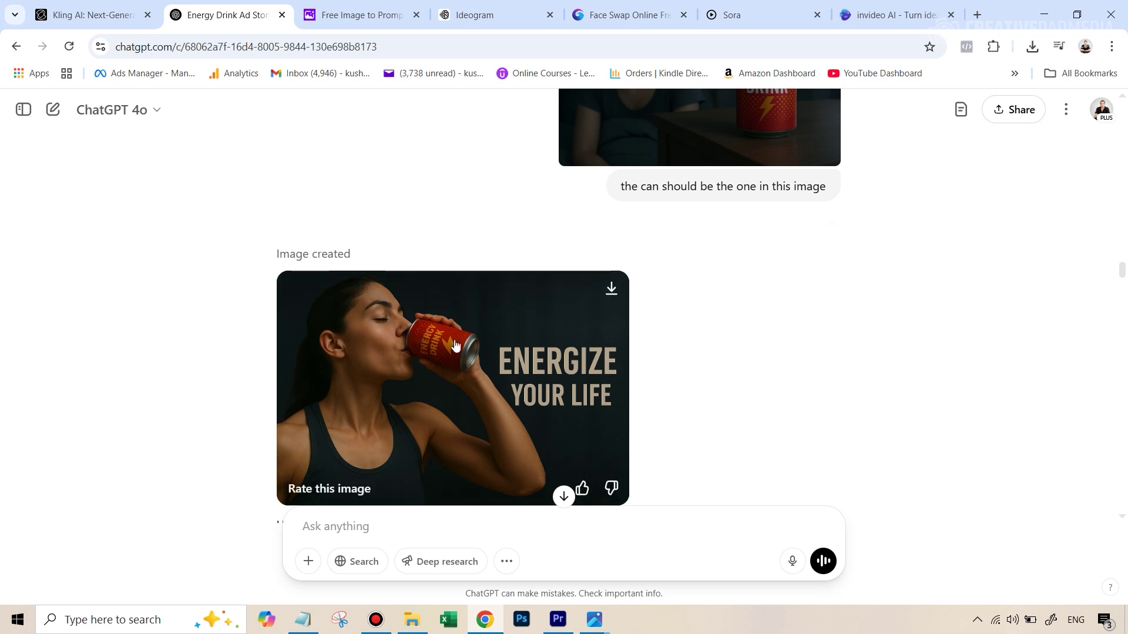
{"action": "scroll", "coordinate": [787, 147], "scroll_direction": "up", "scroll_amount": 1}
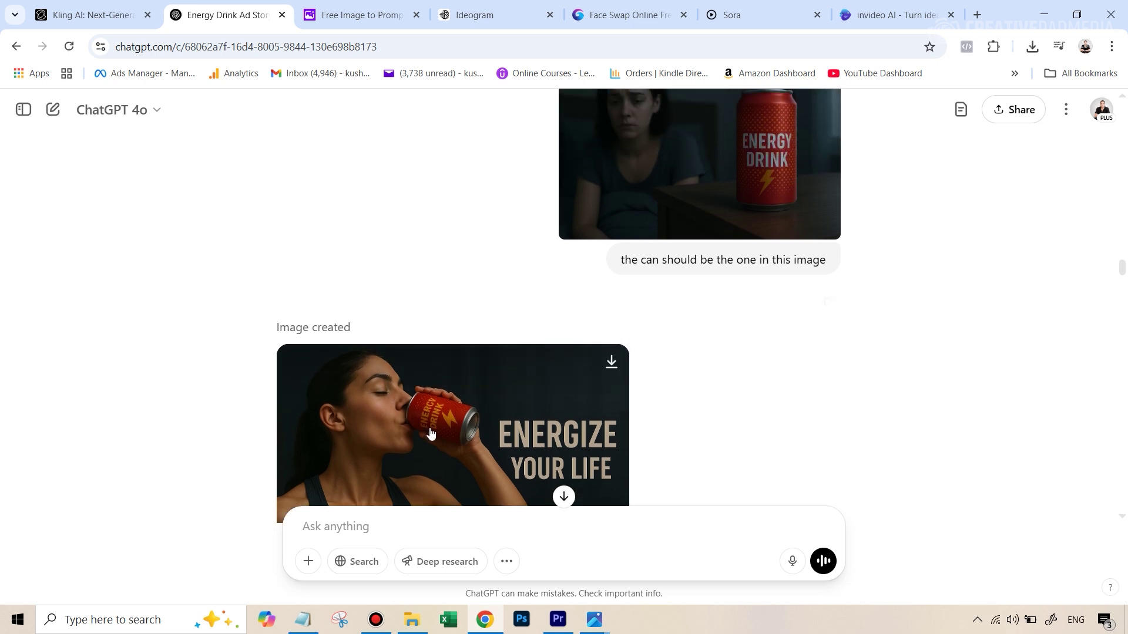
{"action": "scroll", "coordinate": [932, 334], "scroll_direction": "down", "scroll_amount": 3}
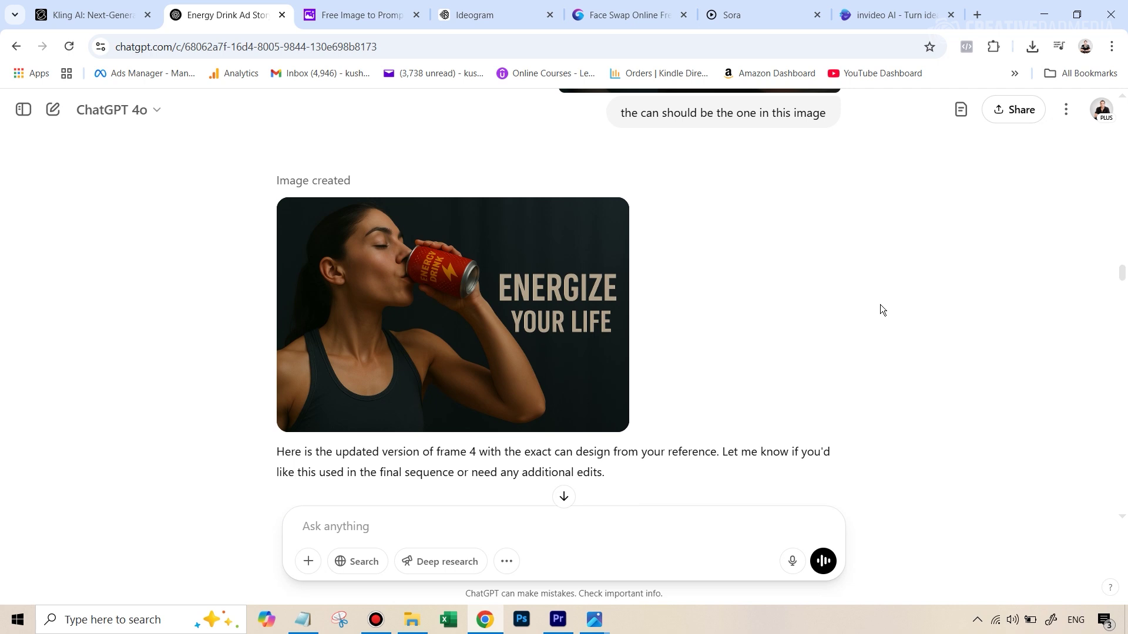
{"action": "mouse_move", "coordinate": [403, 317]}
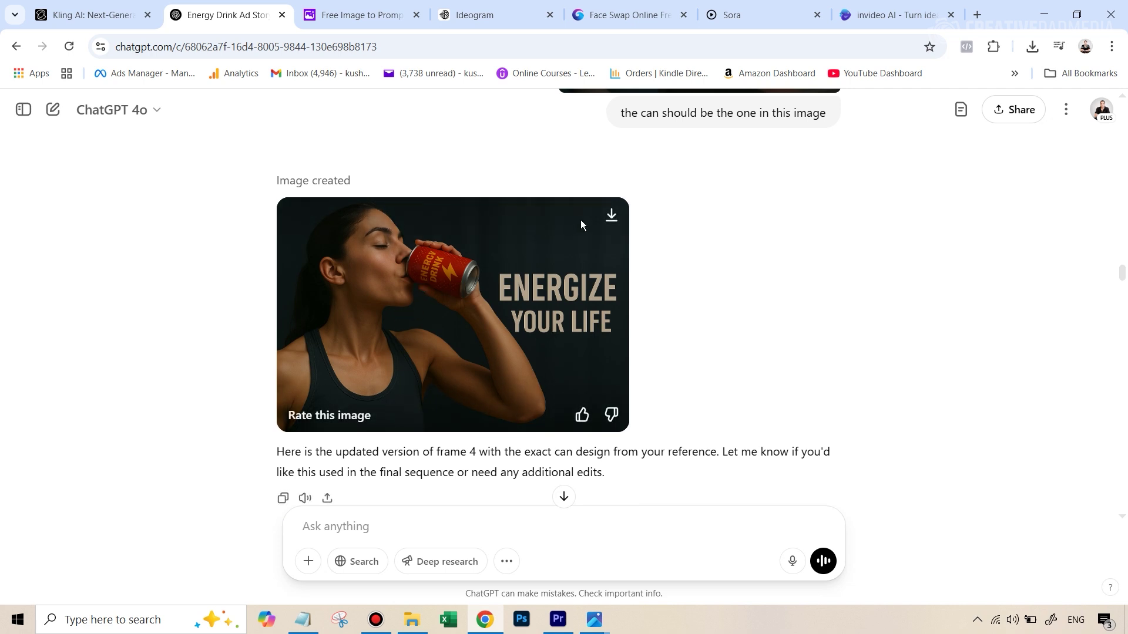
{"action": "scroll", "coordinate": [580, 220], "scroll_direction": "up", "scroll_amount": 3}
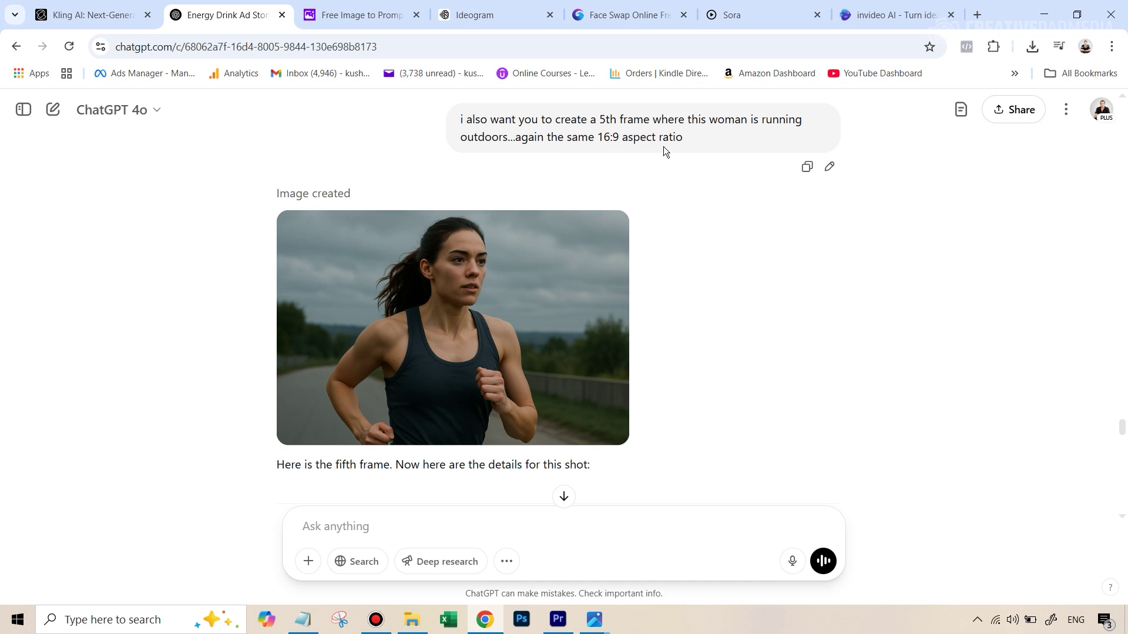
- Inspect the generated fifth 16:9 frame of the woman running outdoors
{"action": "mouse_move", "coordinate": [541, 270]}
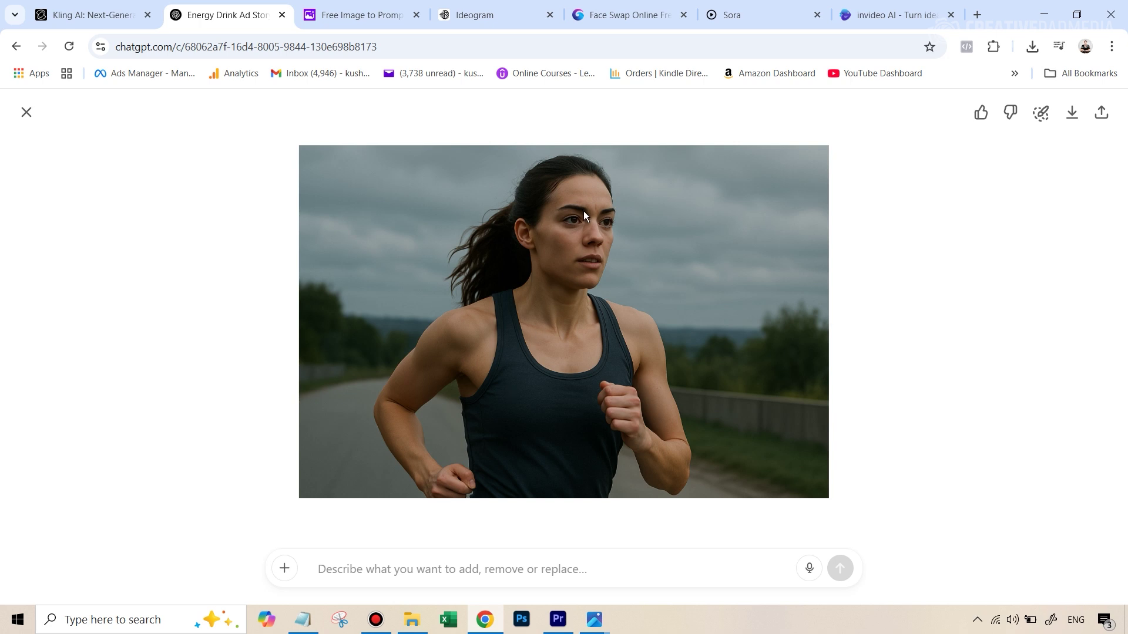
- Read ImagePrompt.org's text description of the running-woman frame, then move to Ideogram's creations
{"action": "left_click", "coordinate": [366, 15]}
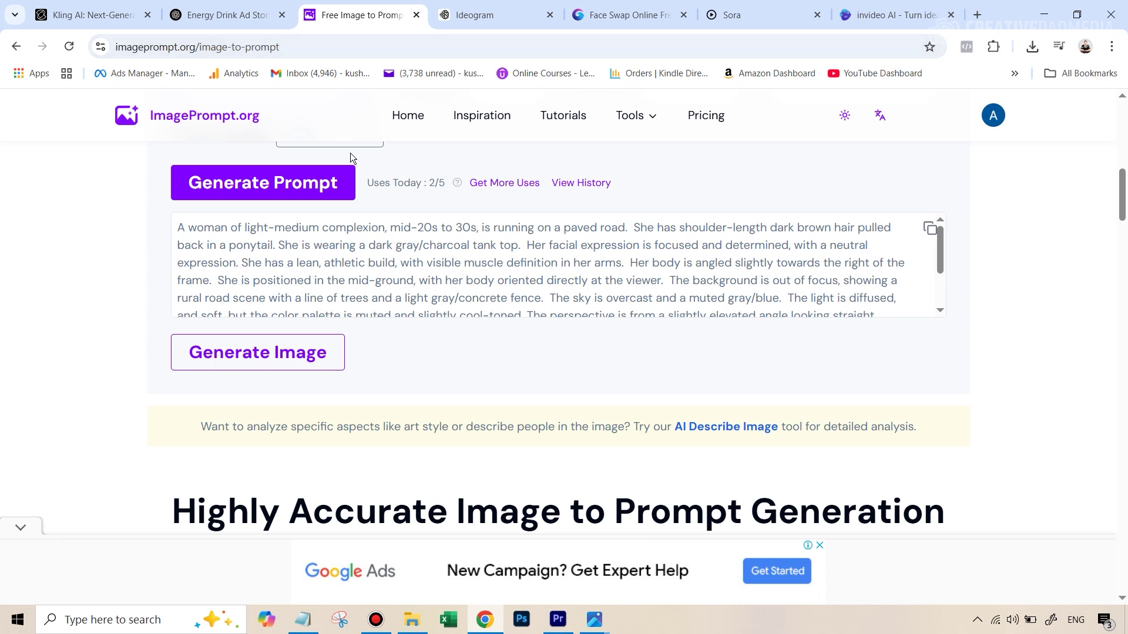
{"action": "scroll", "coordinate": [629, 262], "scroll_direction": "up", "scroll_amount": 7}
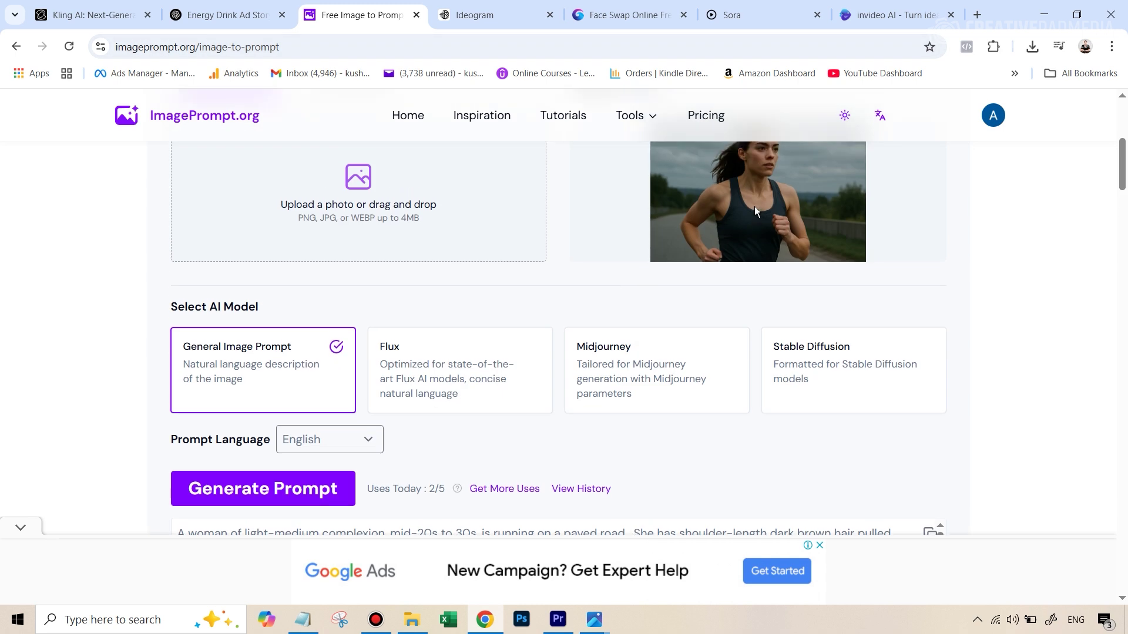
{"action": "scroll", "coordinate": [752, 340], "scroll_direction": "down", "scroll_amount": 5}
{"action": "scroll", "coordinate": [755, 328], "scroll_direction": "down", "scroll_amount": 1}
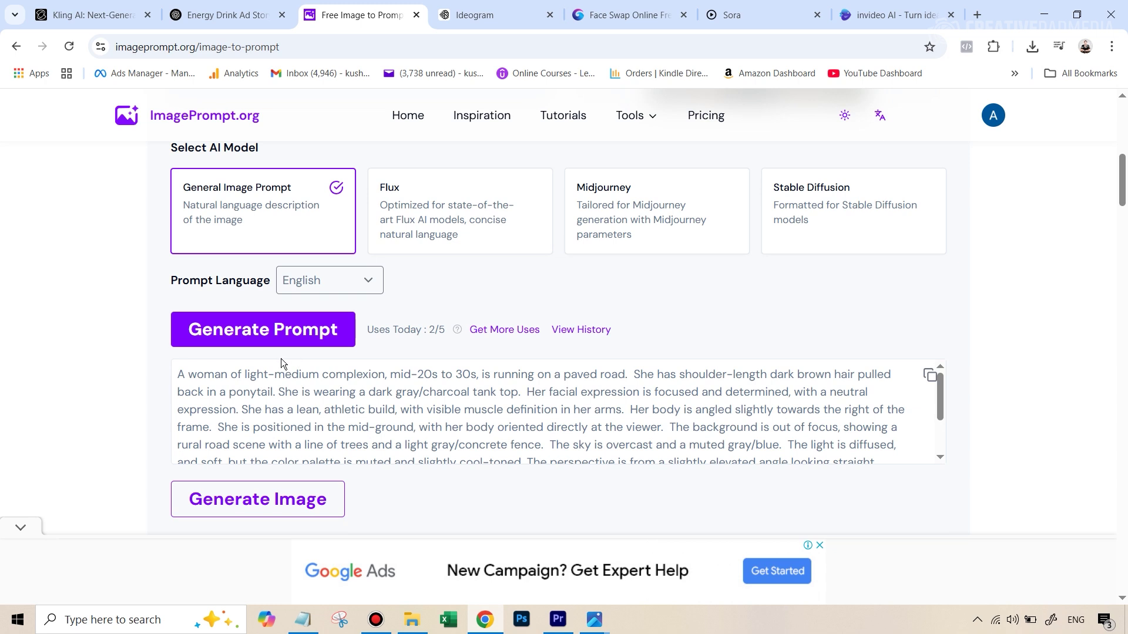
{"action": "scroll", "coordinate": [280, 359], "scroll_direction": "down", "scroll_amount": 2}
{"action": "left_click_drag", "start_coordinate": [227, 245], "coordinate": [443, 295]}
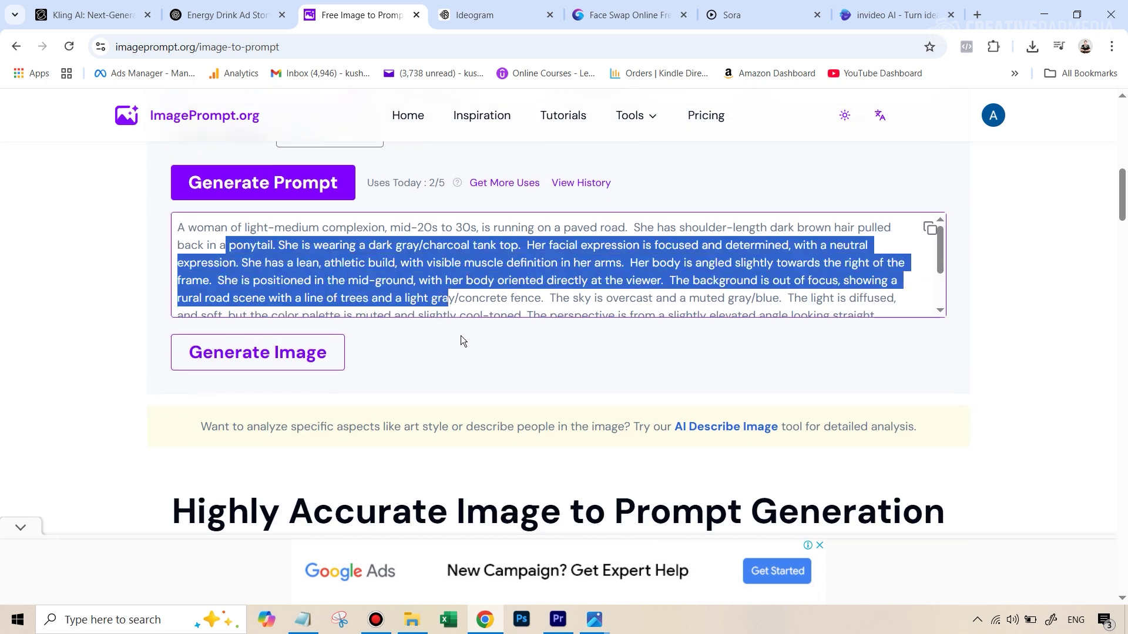
{"action": "left_click", "coordinate": [497, 15]}
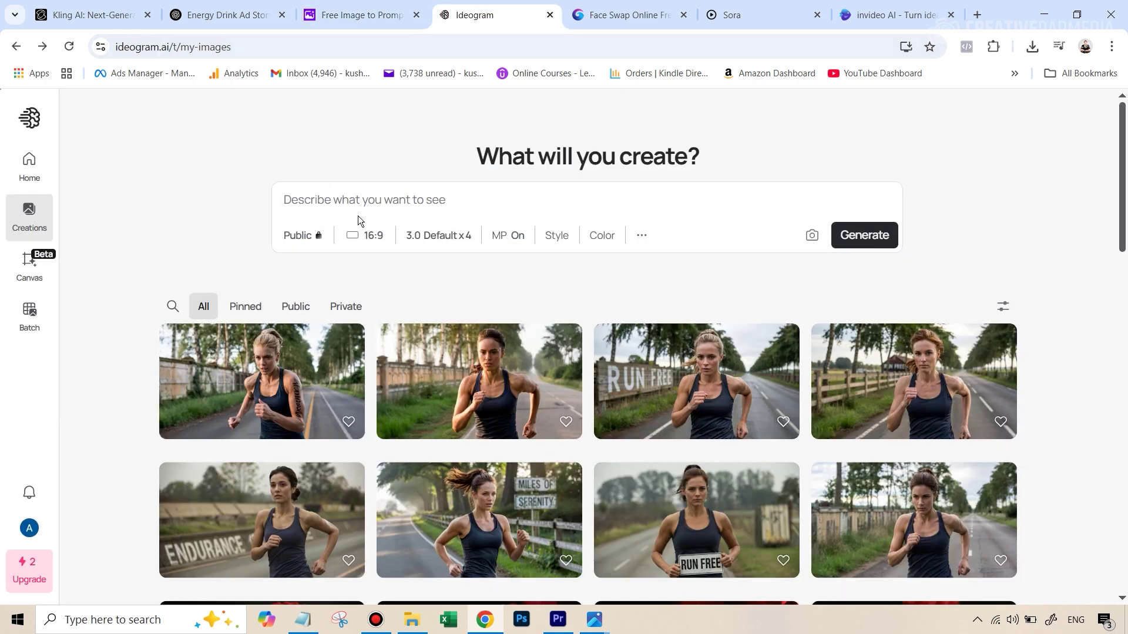
- Scroll the My Images gallery and open the second running-woman image with its Magic Prompt
{"action": "left_click", "coordinate": [340, 193]}
{"action": "mouse_move", "coordinate": [495, 408]}
{"action": "mouse_move", "coordinate": [496, 386]}
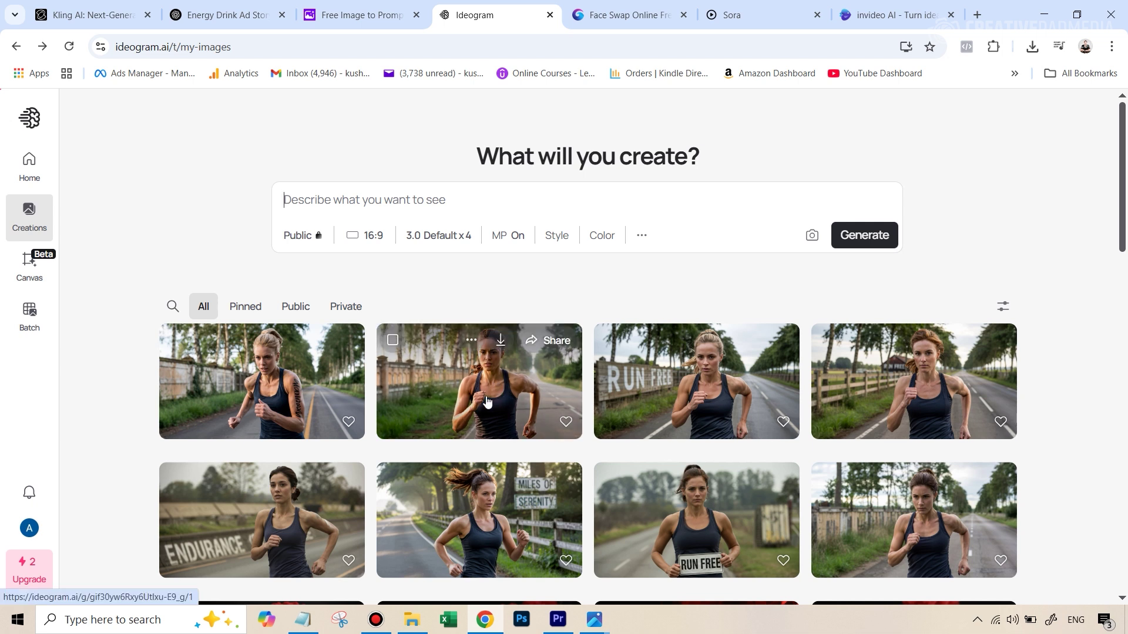
{"action": "scroll", "coordinate": [851, 367], "scroll_direction": "down", "scroll_amount": 1}
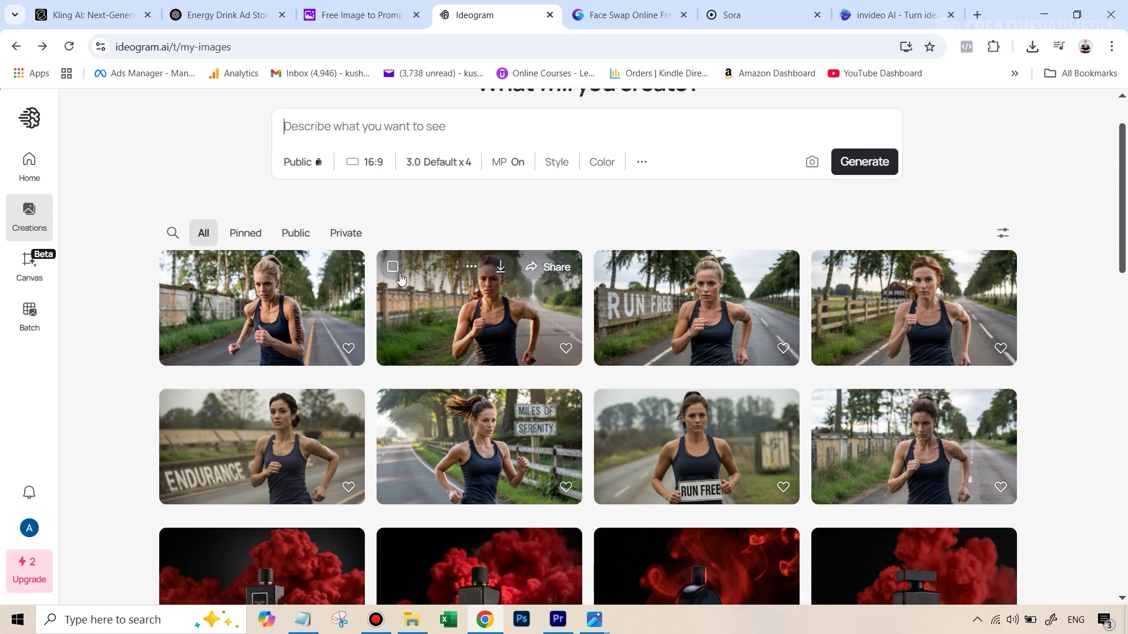
{"action": "left_click", "coordinate": [481, 332]}
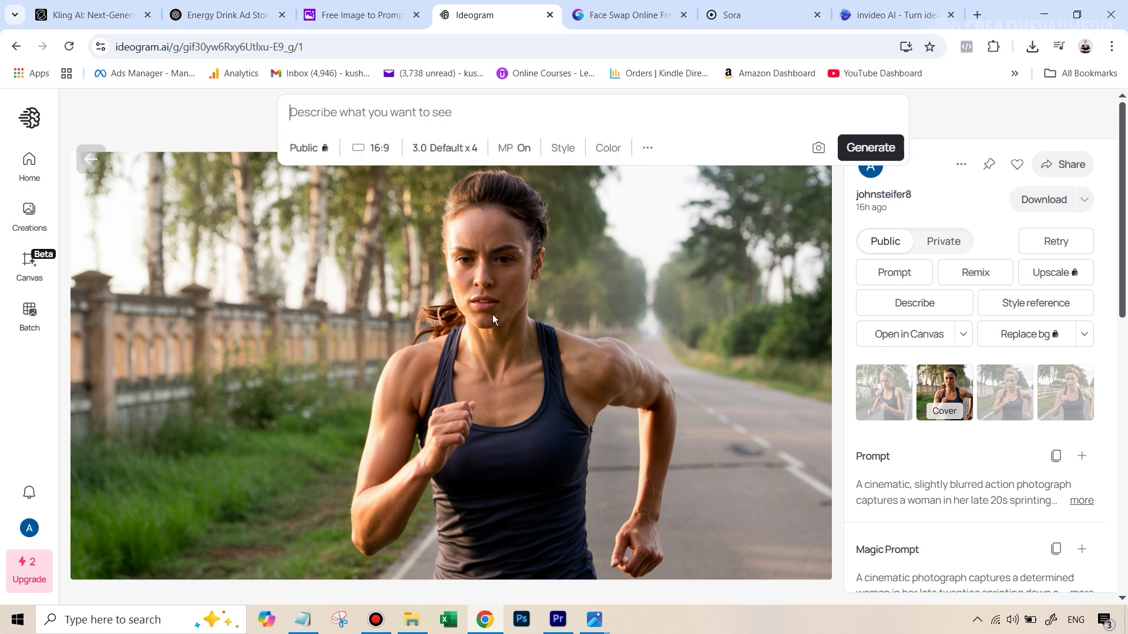
- Check the Face Swap site, return to Ideogram, then go to Kling AI's image-to-video page
{"action": "left_click", "coordinate": [595, 25]}
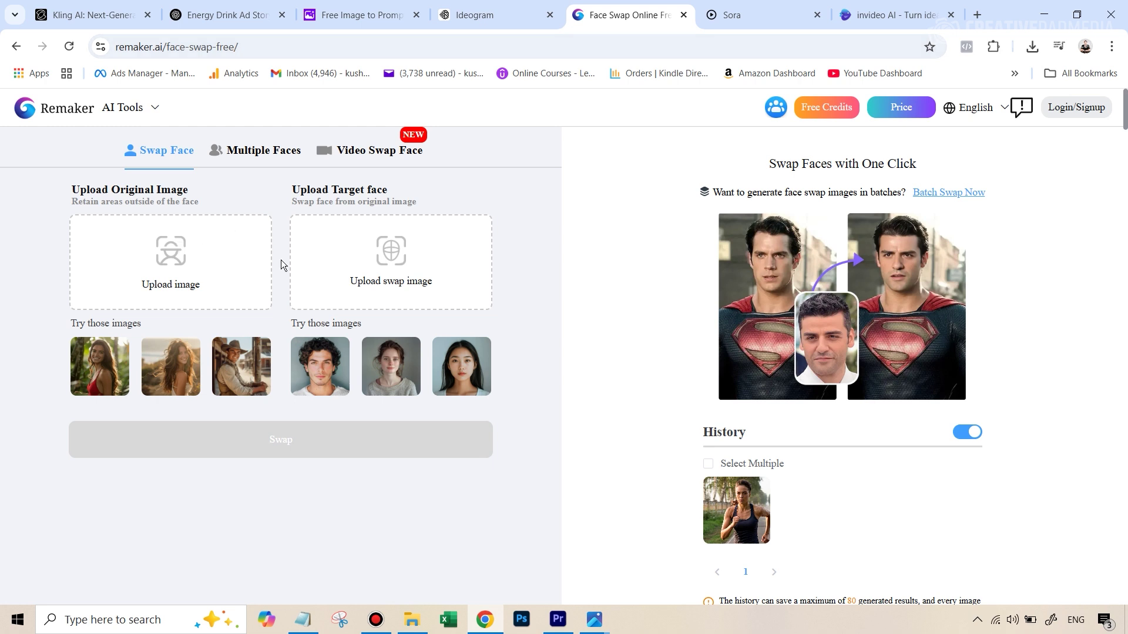
{"action": "left_click", "coordinate": [487, 15]}
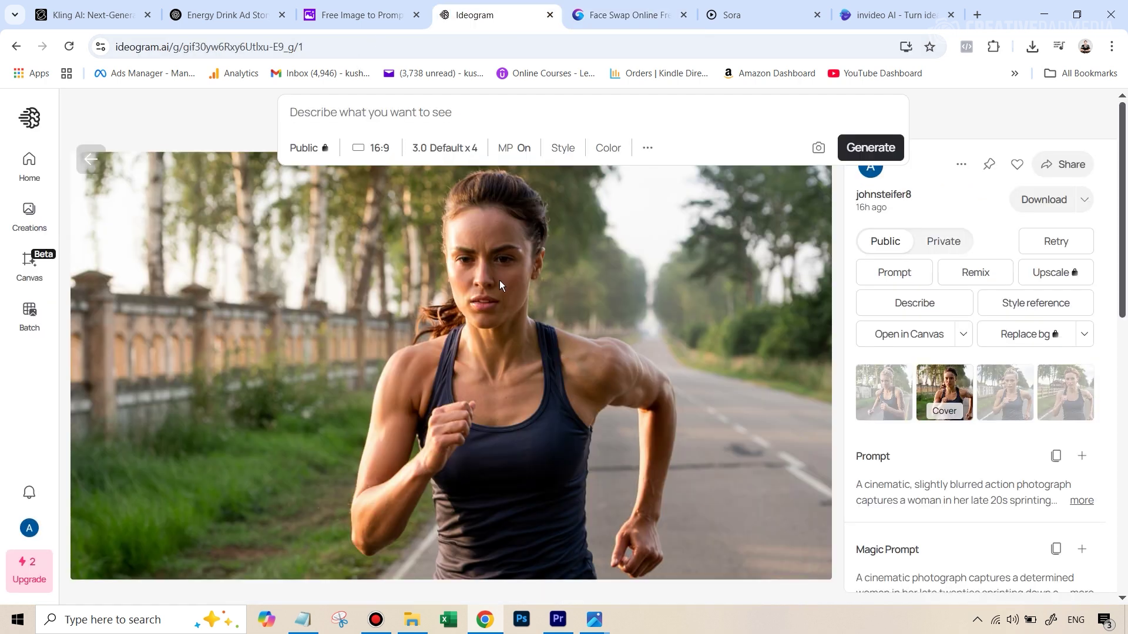
{"action": "key", "text": "ctrl+shift+Tab"}
{"action": "key", "text": "ctrl+shift+Tab"}
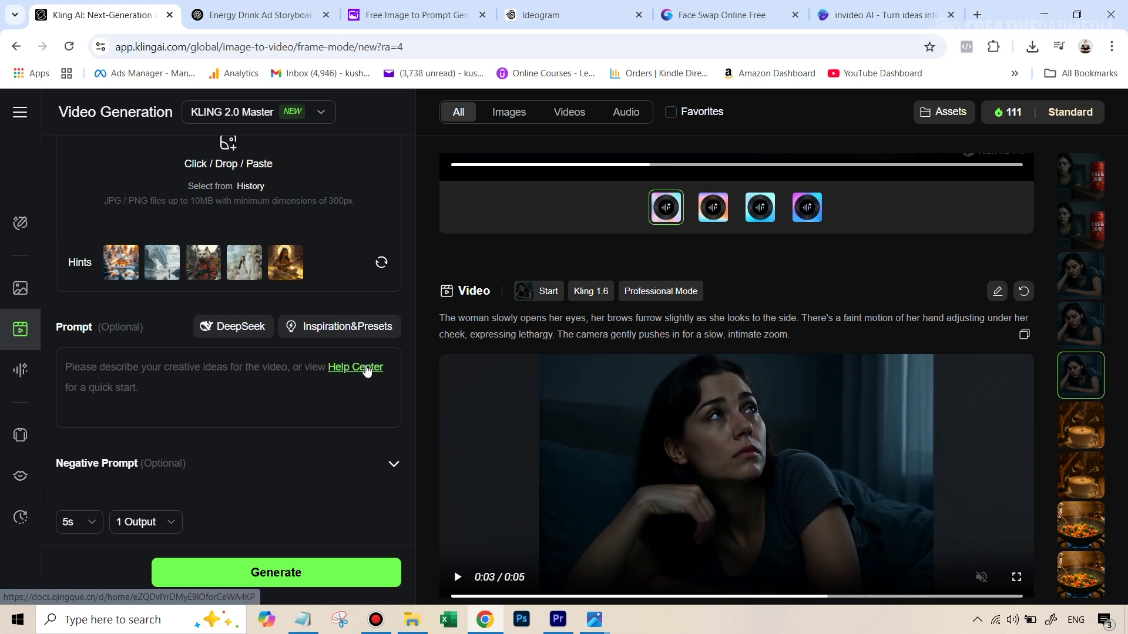
- Choose the KLING 1.6 model and keep Professional mode for the image-to-video generation
{"action": "scroll", "coordinate": [343, 337], "scroll_direction": "up", "scroll_amount": 3}
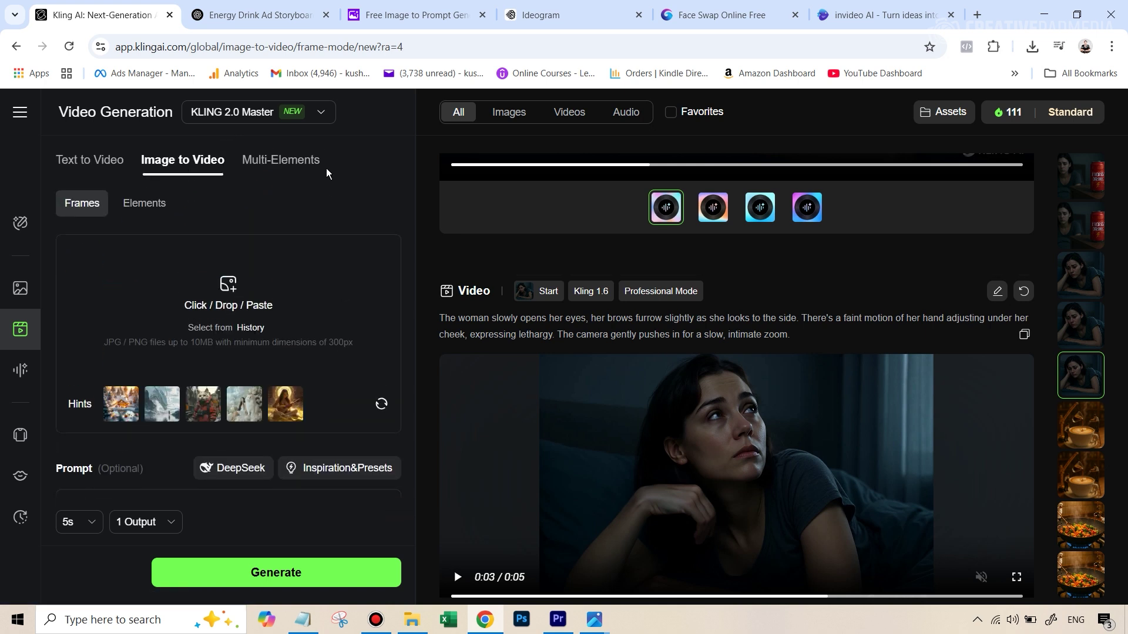
{"action": "left_click", "coordinate": [305, 111]}
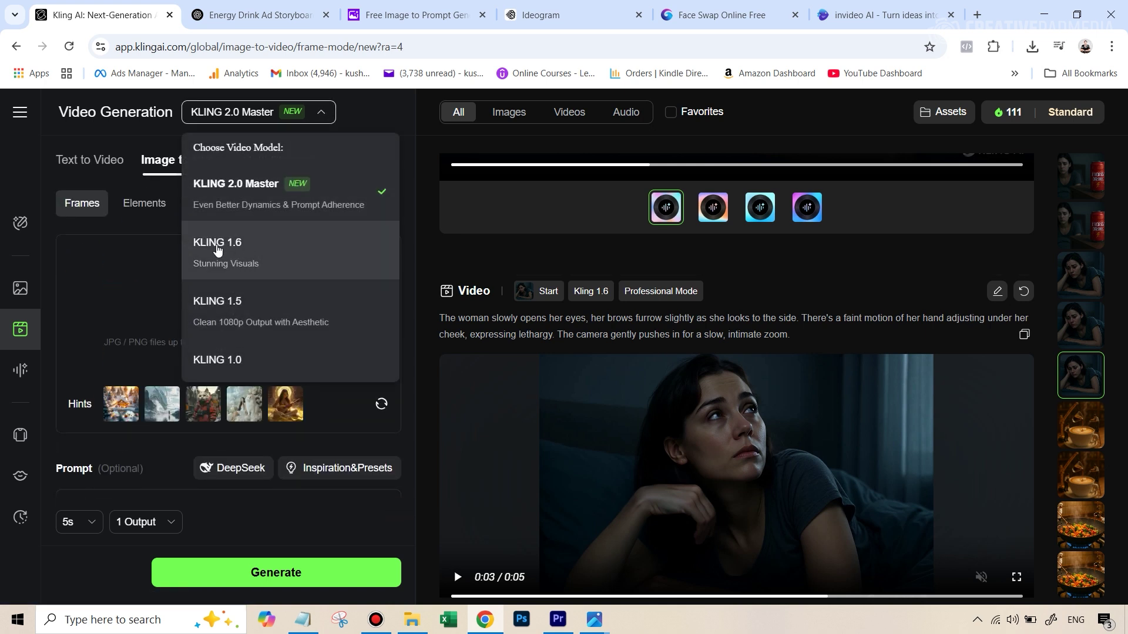
{"action": "left_click", "coordinate": [233, 259]}
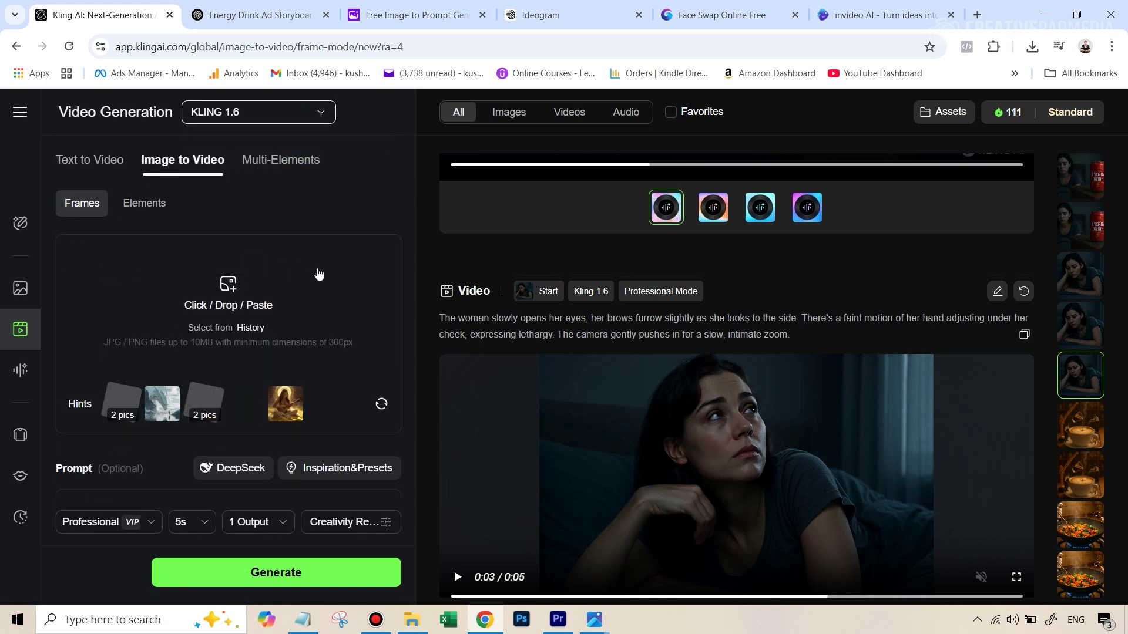
{"action": "scroll", "coordinate": [370, 289], "scroll_direction": "down", "scroll_amount": 3}
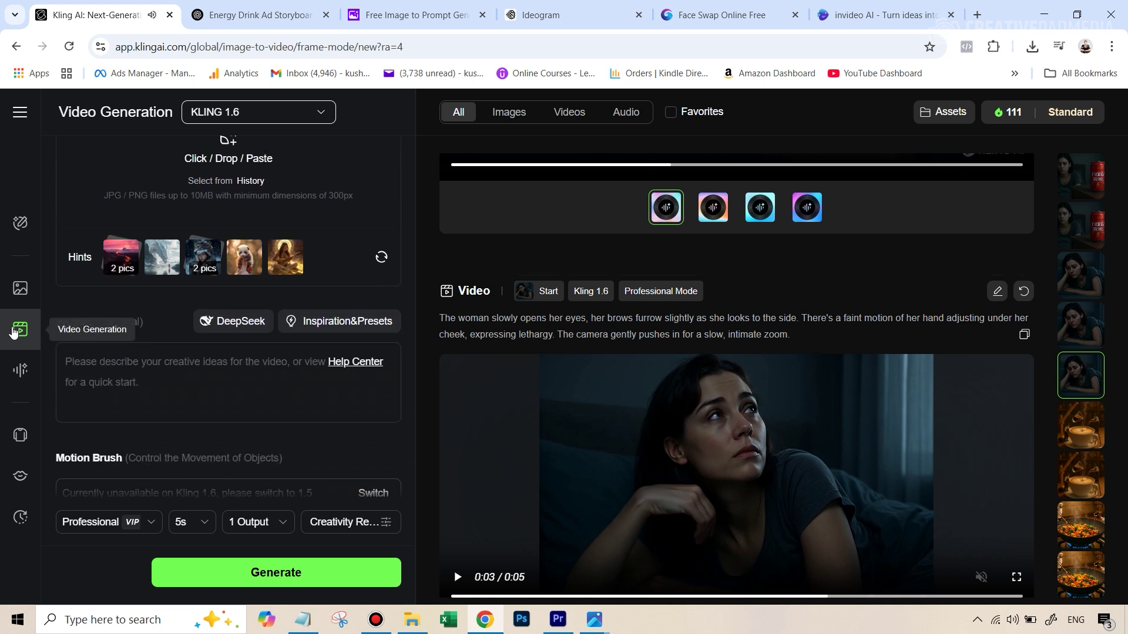
{"action": "scroll", "coordinate": [181, 171], "scroll_direction": "up", "scroll_amount": 3}
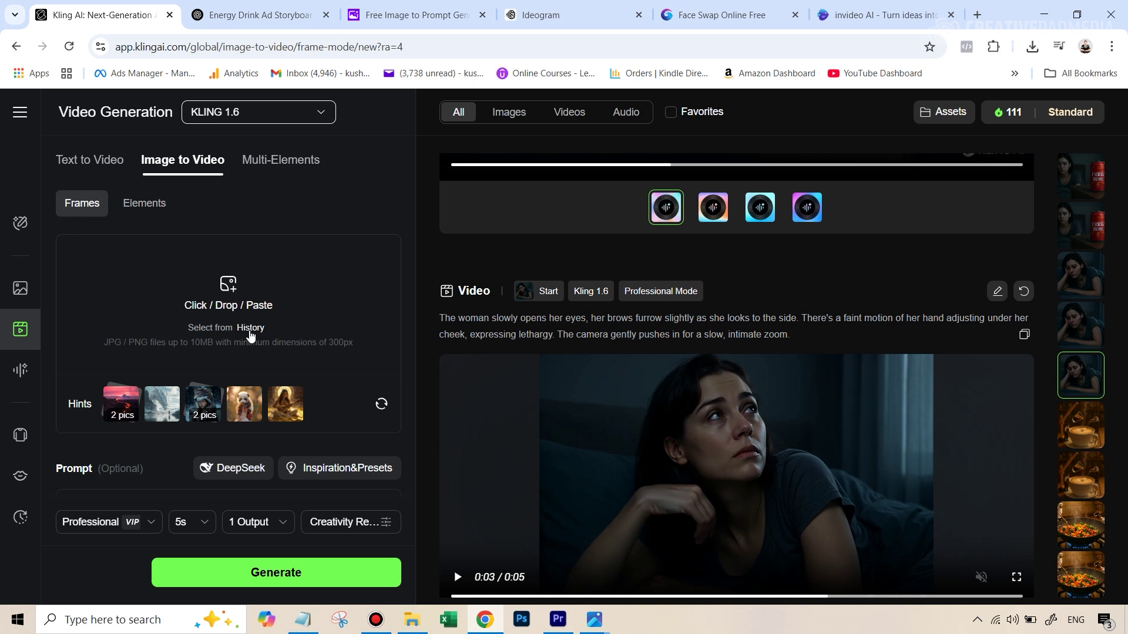
{"action": "scroll", "coordinate": [153, 378], "scroll_direction": "down", "scroll_amount": 3}
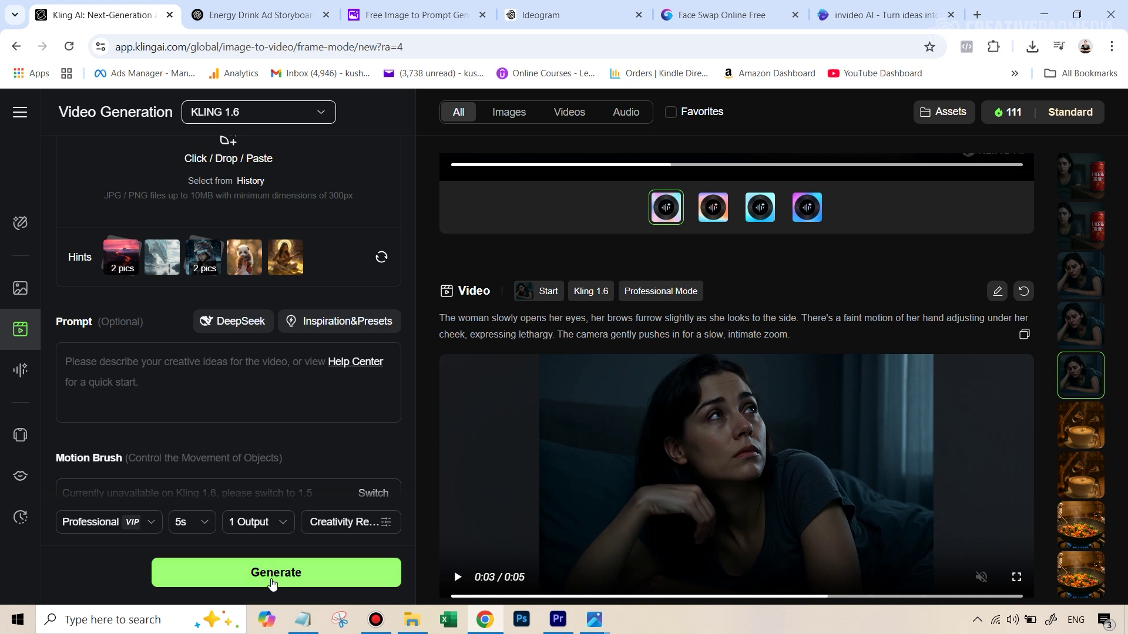
{"action": "left_click", "coordinate": [150, 522]}
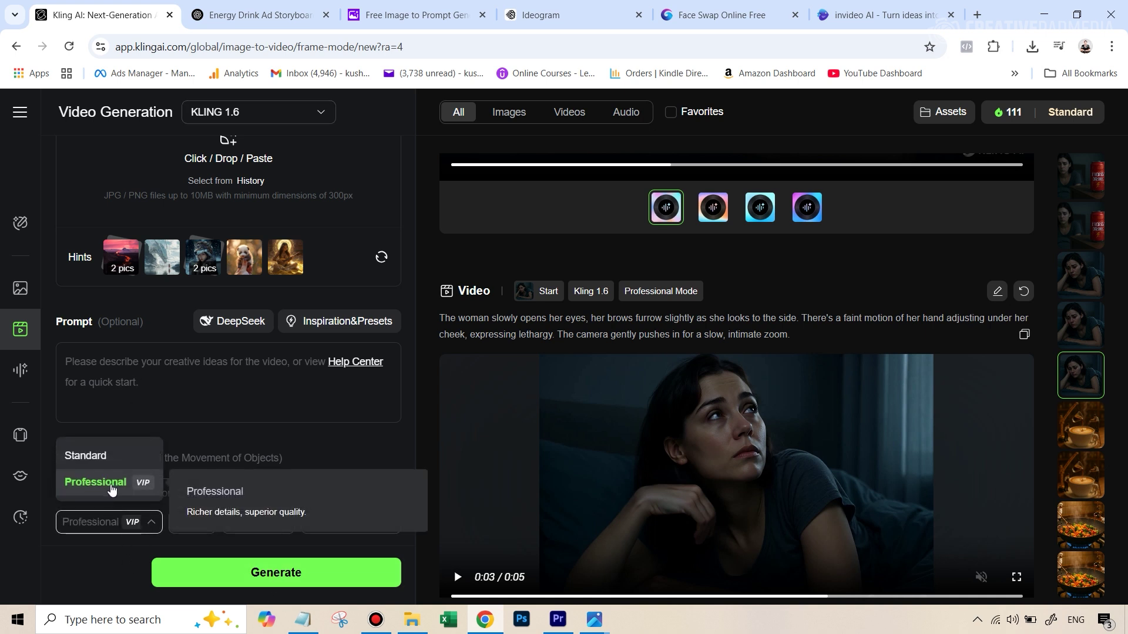
{"action": "left_click", "coordinate": [321, 436]}
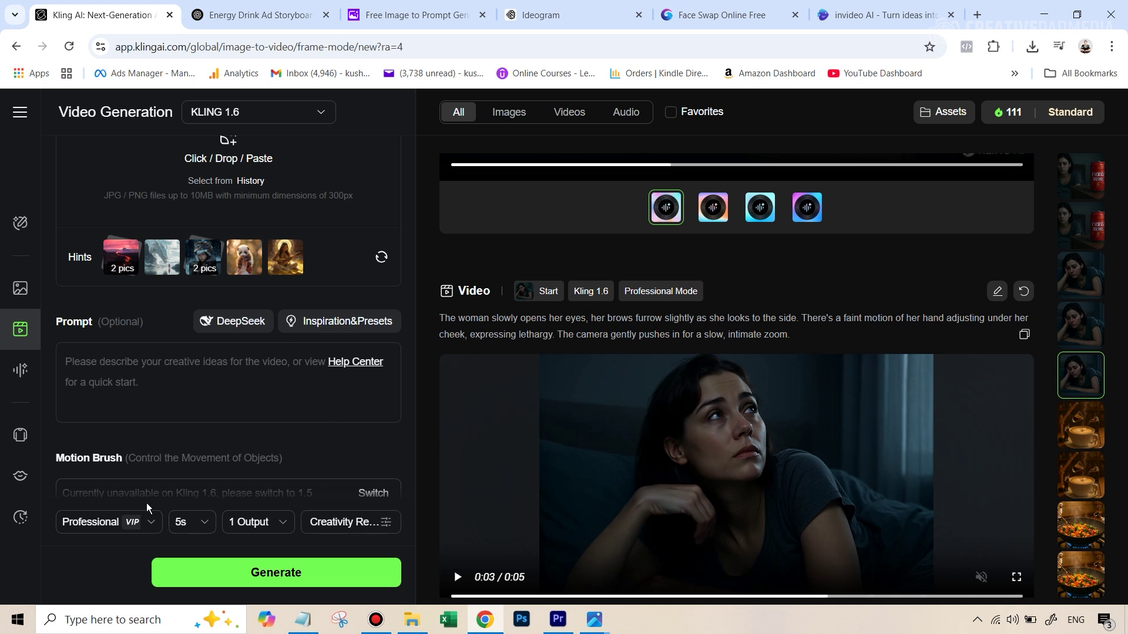
{"action": "scroll", "coordinate": [774, 418], "scroll_direction": "down", "scroll_amount": 1}
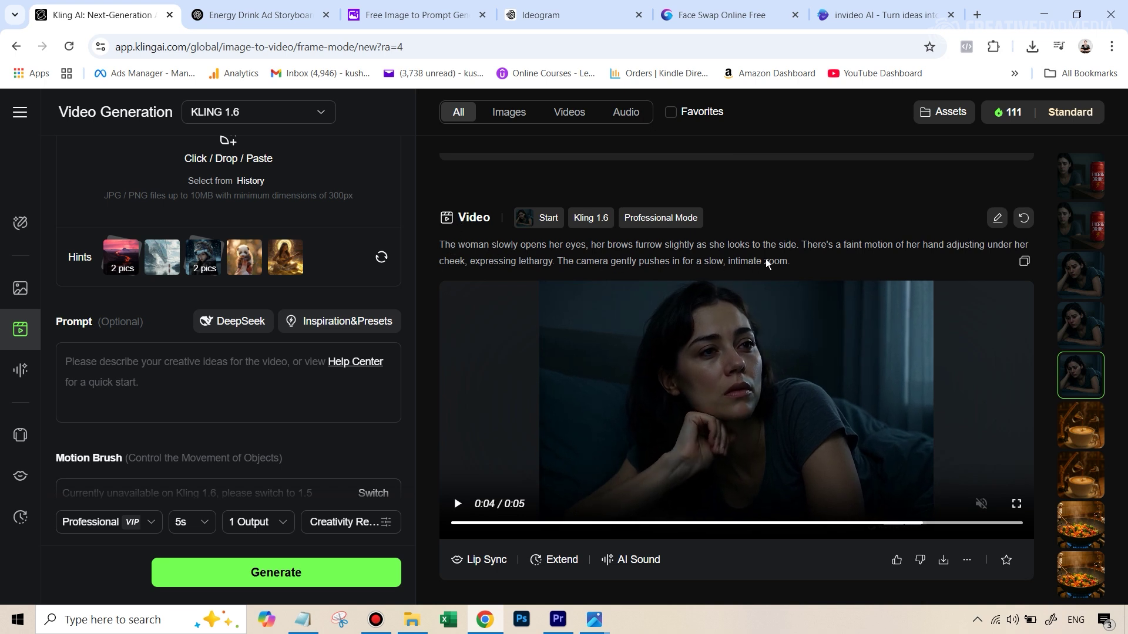
{"action": "left_click", "coordinate": [457, 504]}
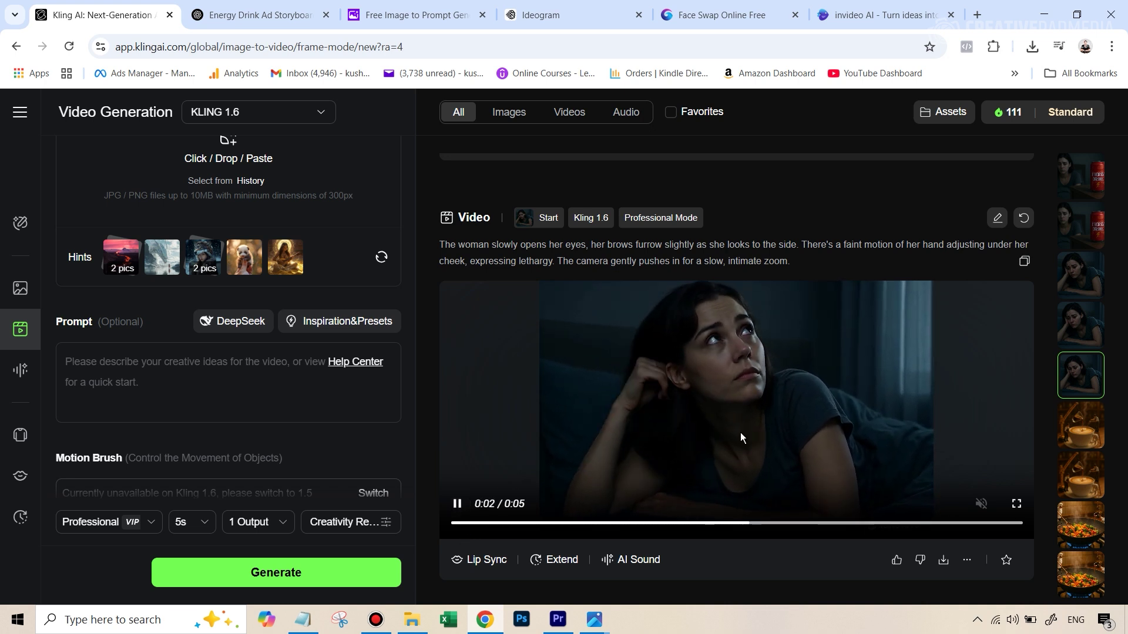
{"action": "scroll", "coordinate": [713, 411], "scroll_direction": "up", "scroll_amount": 3}
{"action": "left_click", "coordinate": [457, 489]}
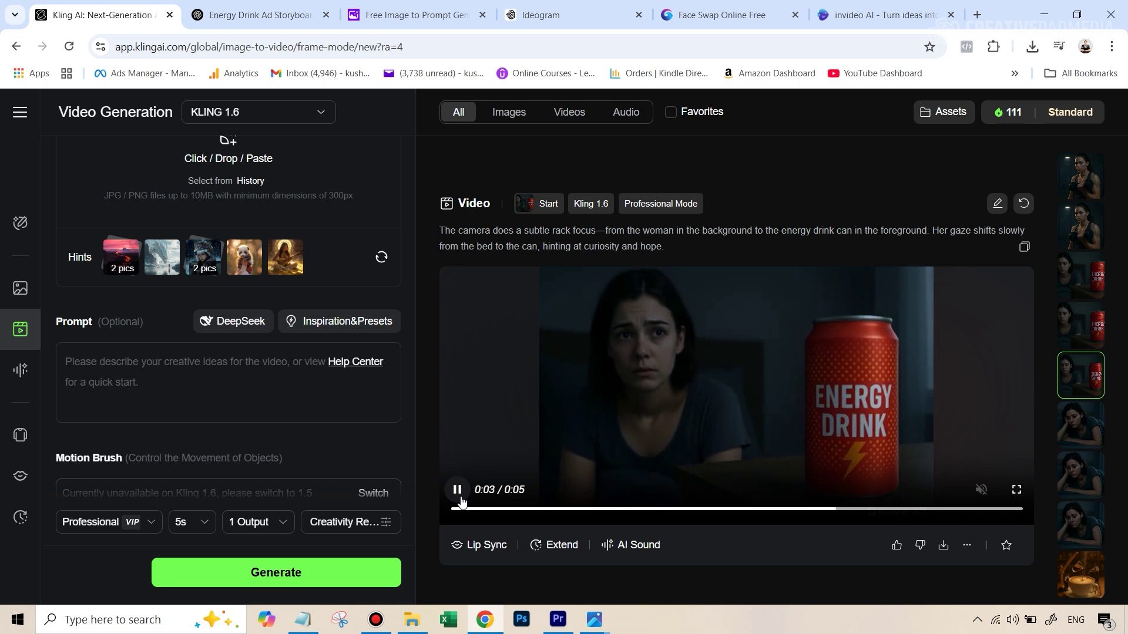
{"action": "scroll", "coordinate": [510, 474], "scroll_direction": "up", "scroll_amount": 3}
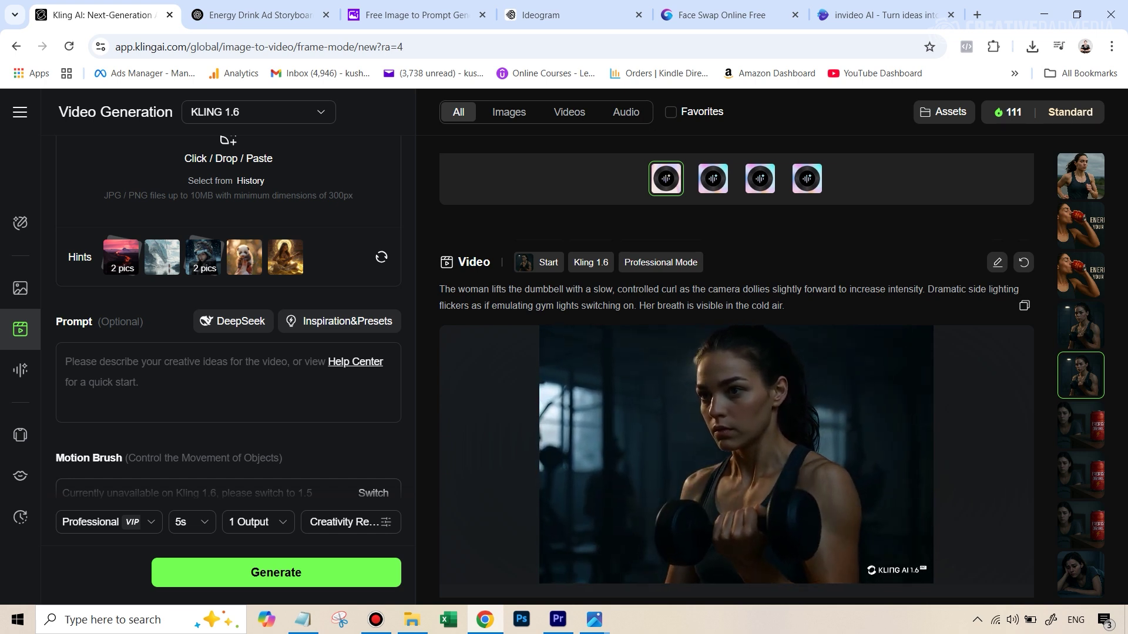
- Bring up the Kling 1.6 clip of the woman sipping the drink beside 'ENERGIZE YOUR LIFE'
{"action": "scroll", "coordinate": [569, 466], "scroll_direction": "up", "scroll_amount": 3}
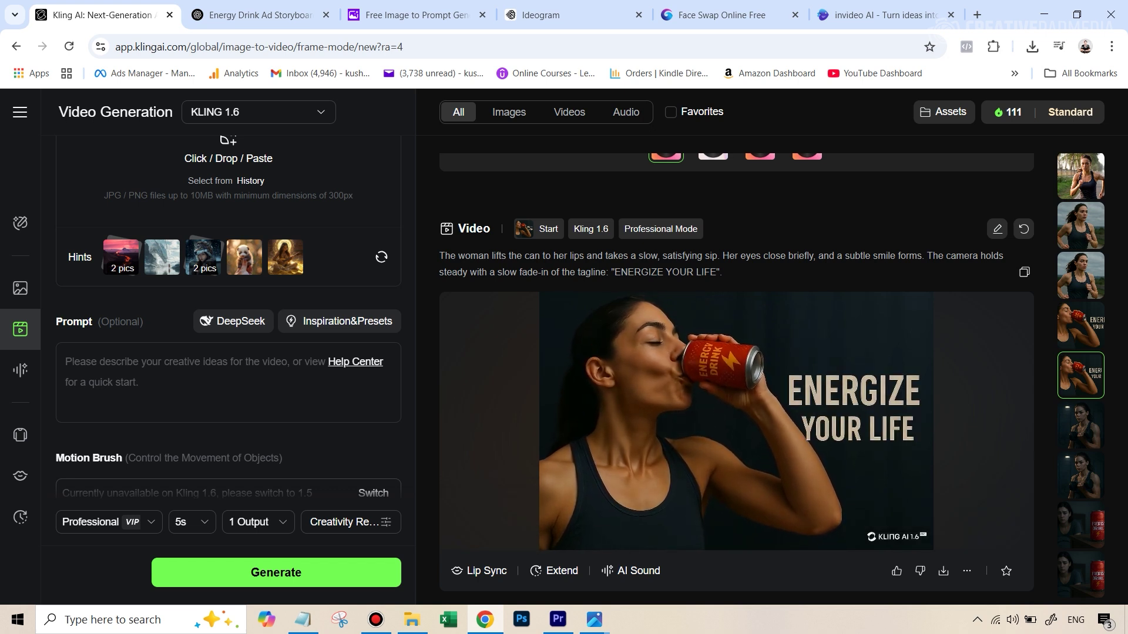
{"action": "mouse_move", "coordinate": [580, 468]}
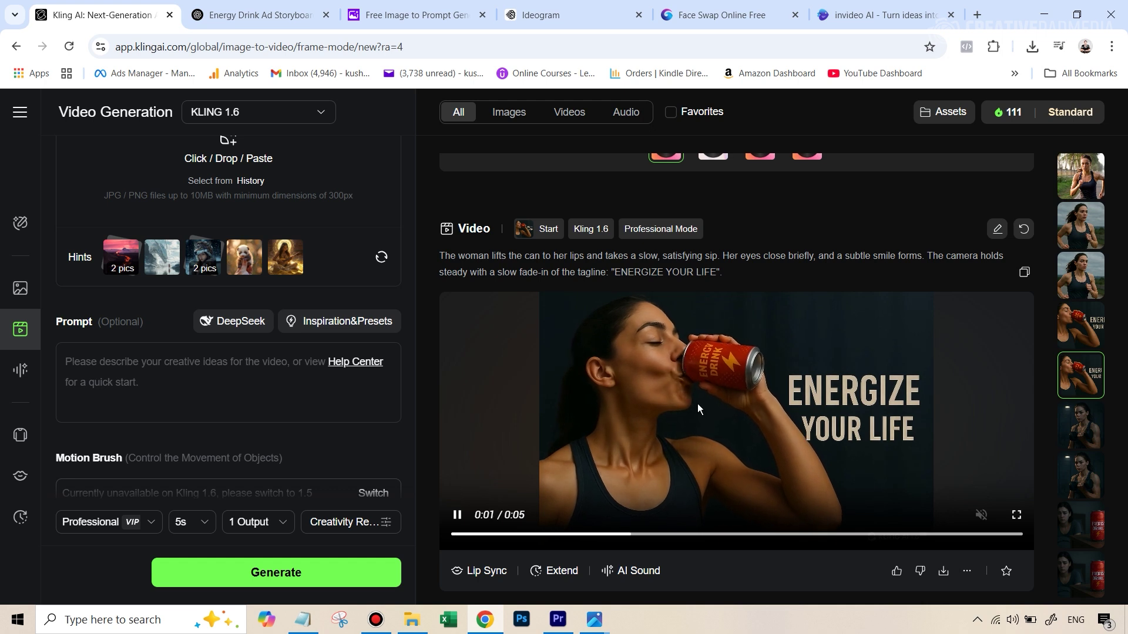
- Generate AI Sound for the sipping clip and preview the second and third sip-and-sigh versions
{"action": "left_click", "coordinate": [627, 578]}
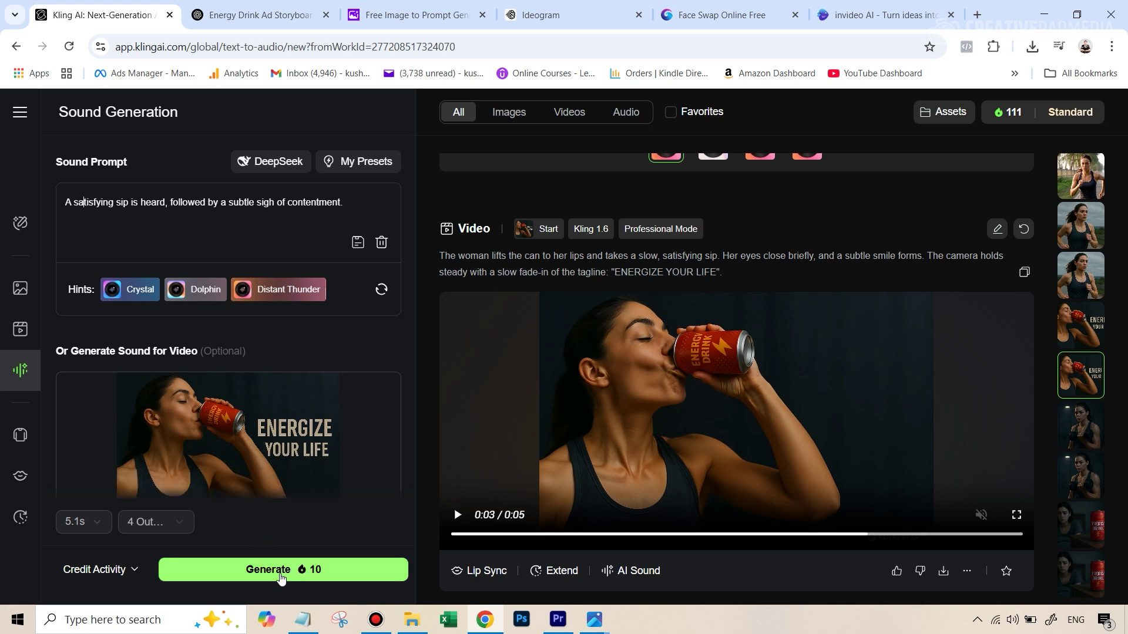
{"action": "scroll", "coordinate": [786, 303], "scroll_direction": "up", "scroll_amount": 7}
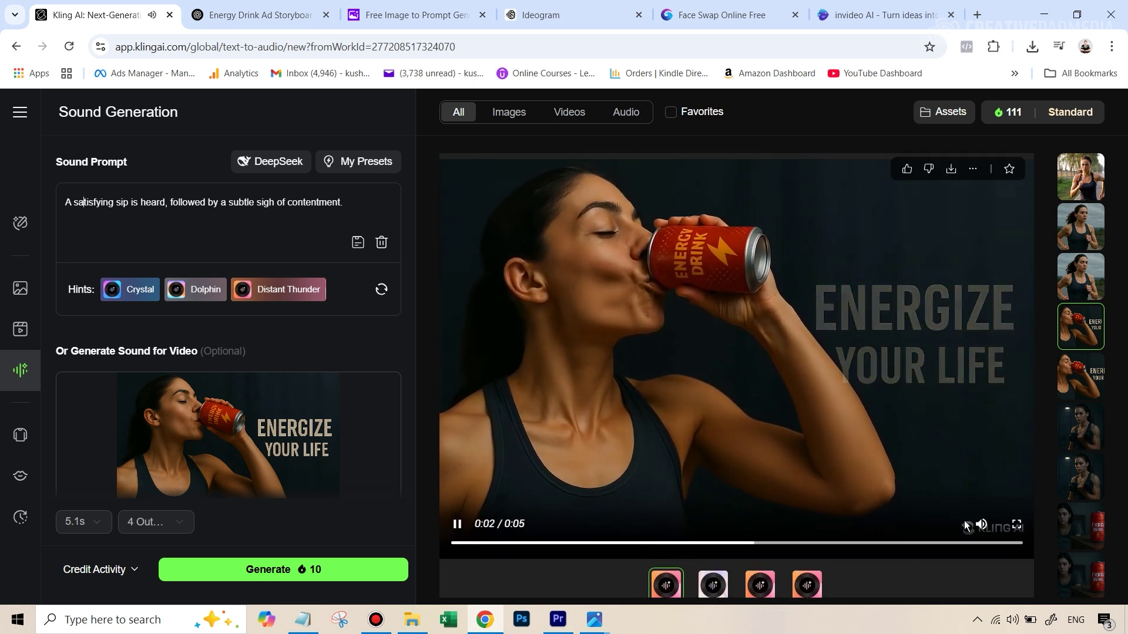
{"action": "left_click", "coordinate": [724, 586]}
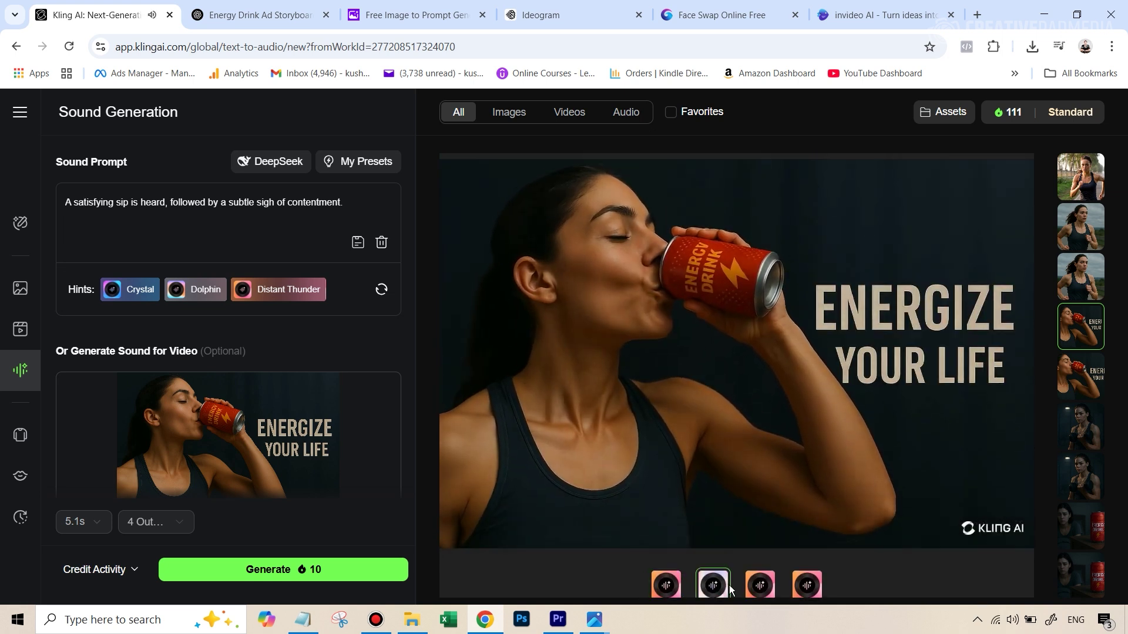
{"action": "left_click", "coordinate": [759, 586]}
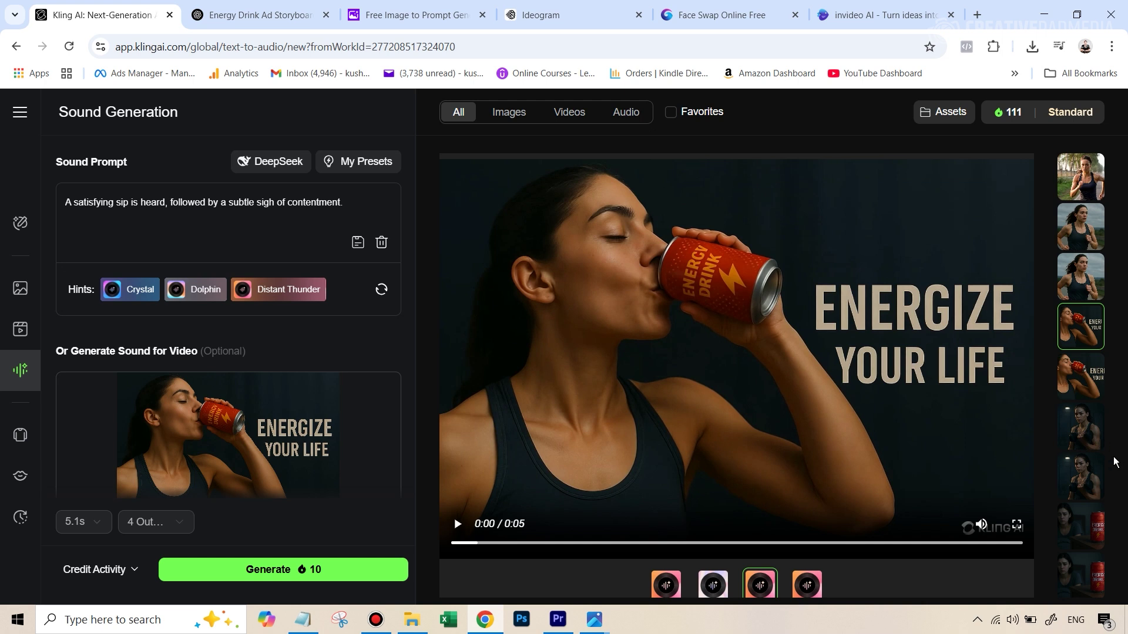
- Play the 5-second Kling 1.6 running-woman clip from the history bar, then pause it
{"action": "left_click", "coordinate": [1080, 276]}
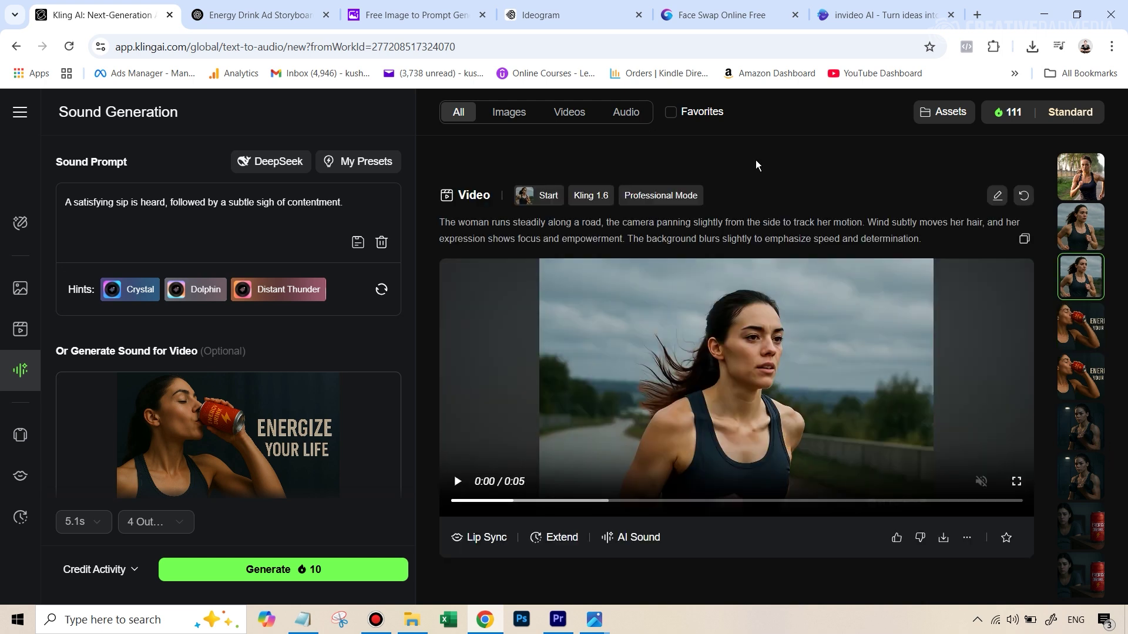
{"action": "left_click", "coordinate": [809, 312]}
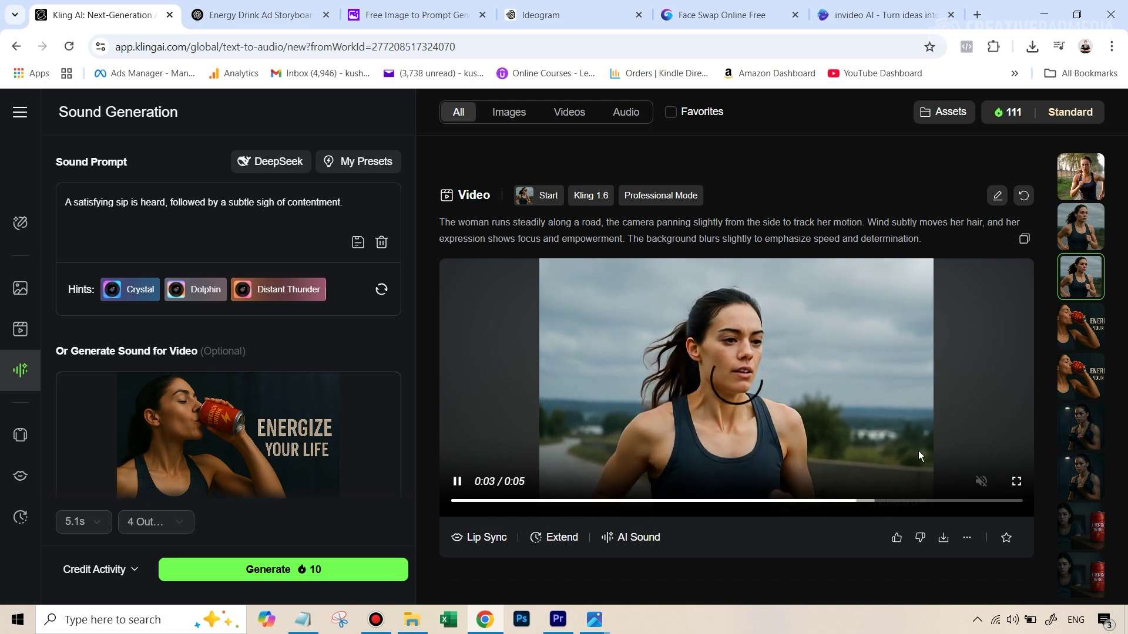
{"action": "left_click", "coordinate": [787, 424]}
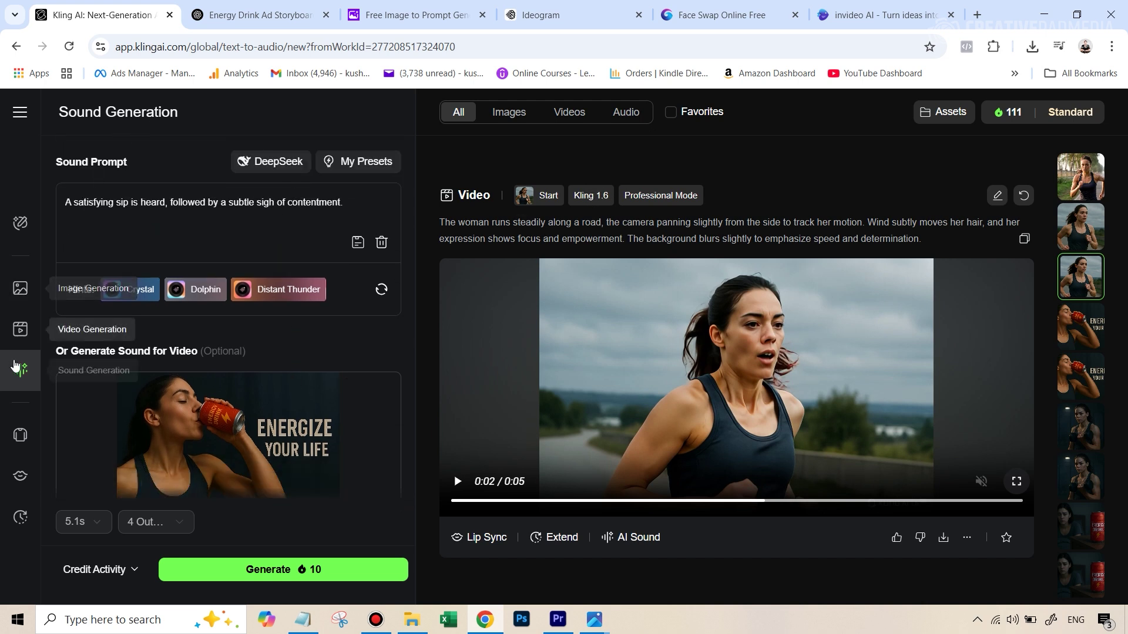
- Open Video Generation and check the model list, keeping KLING 1.6 selected
{"action": "left_click", "coordinate": [20, 329]}
{"action": "left_click", "coordinate": [246, 113]}
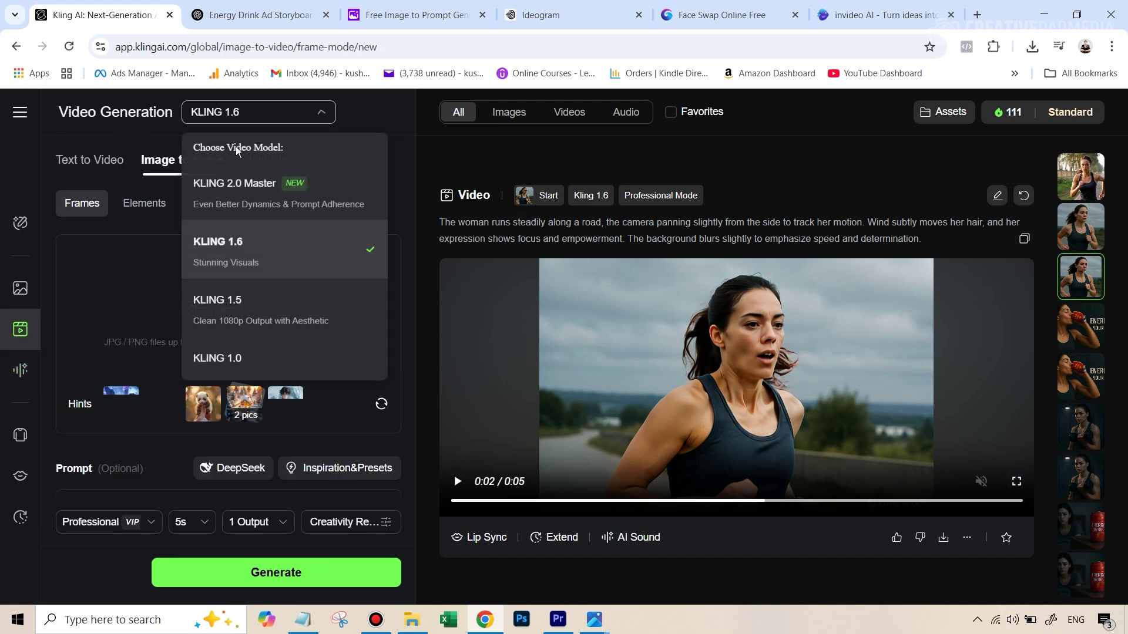
{"action": "left_click", "coordinate": [372, 113]}
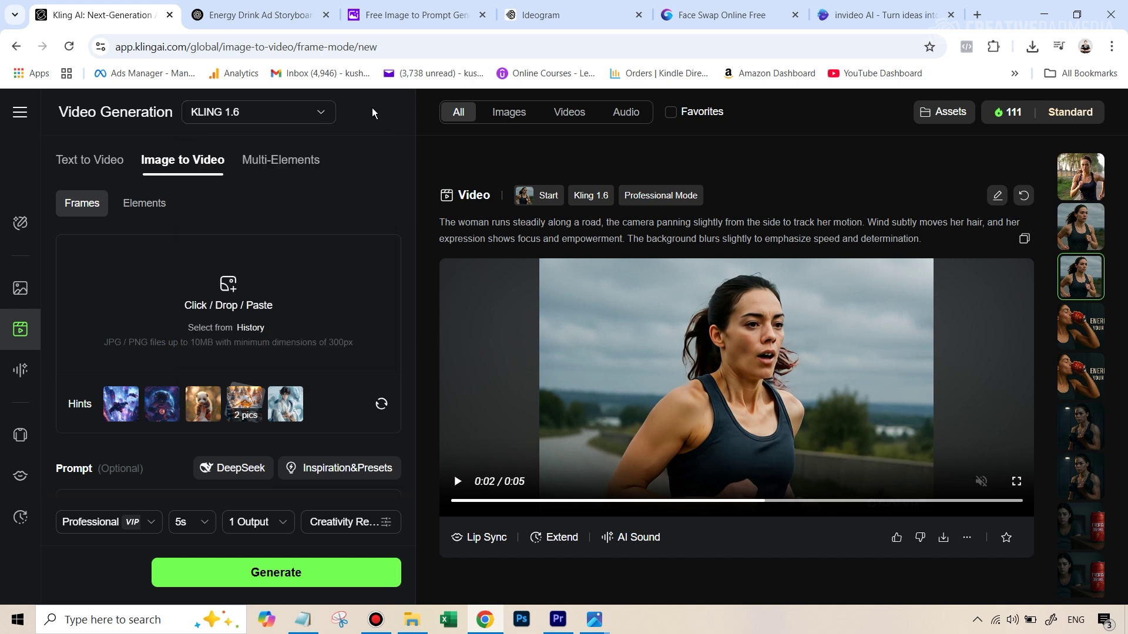
{"action": "scroll", "coordinate": [732, 324], "scroll_direction": "up", "scroll_amount": 5}
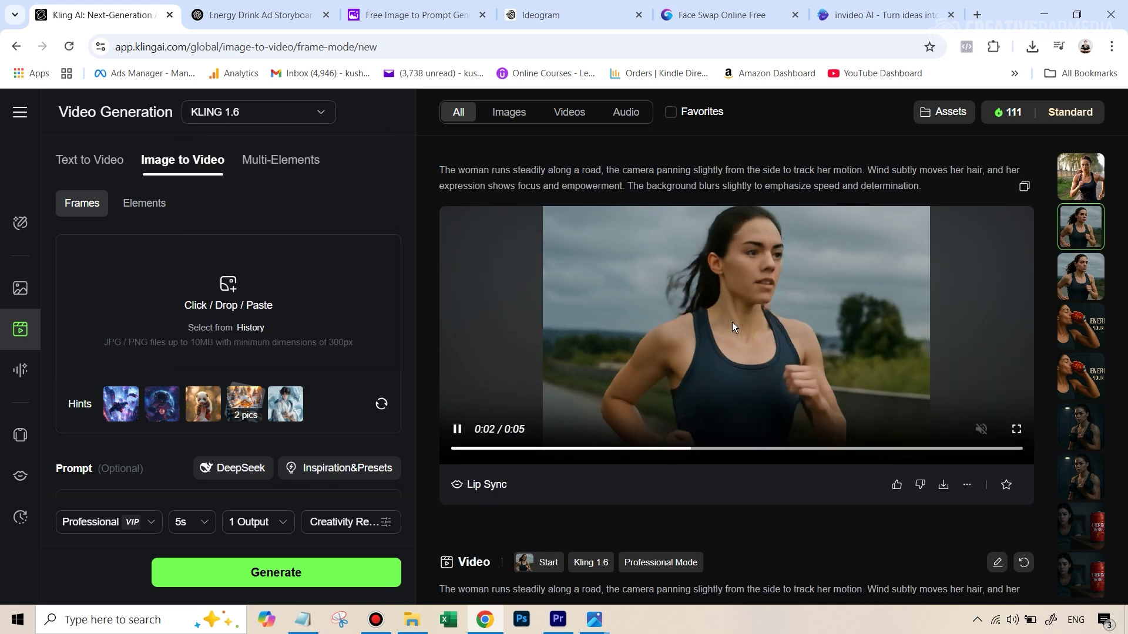
{"action": "scroll", "coordinate": [737, 323], "scroll_direction": "up", "scroll_amount": 2}
{"action": "scroll", "coordinate": [743, 361], "scroll_direction": "down", "scroll_amount": 1}
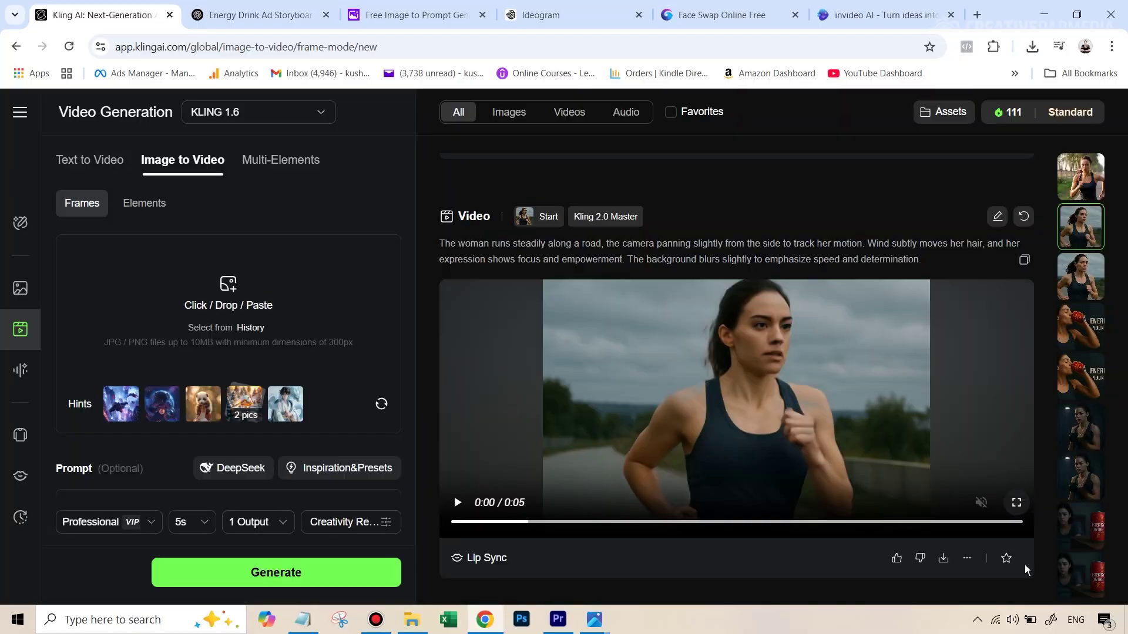
- Play the Kling 2.0 Master running clips, including full screen, then move to invideo AI
{"action": "left_click", "coordinate": [755, 433]}
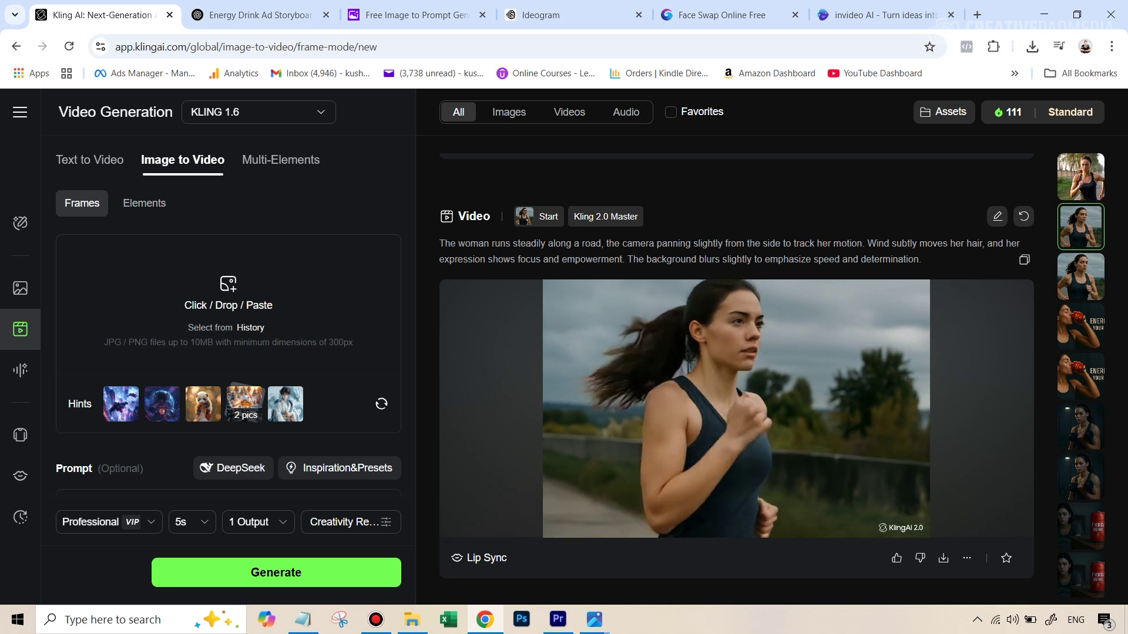
{"action": "scroll", "coordinate": [695, 362], "scroll_direction": "up", "scroll_amount": 5}
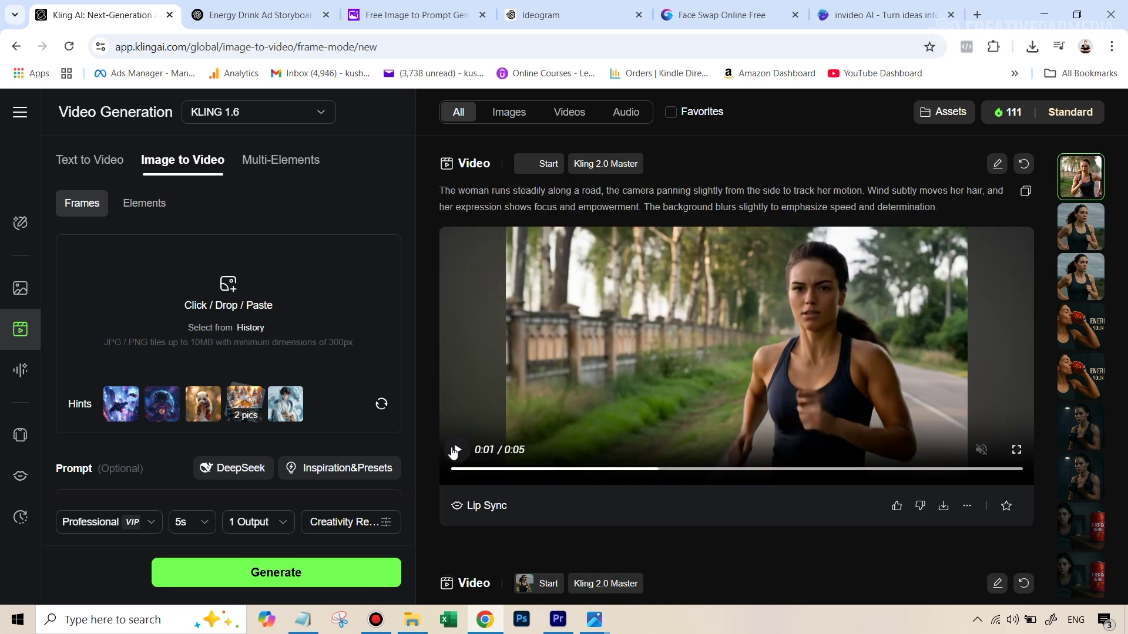
{"action": "left_click", "coordinate": [456, 450]}
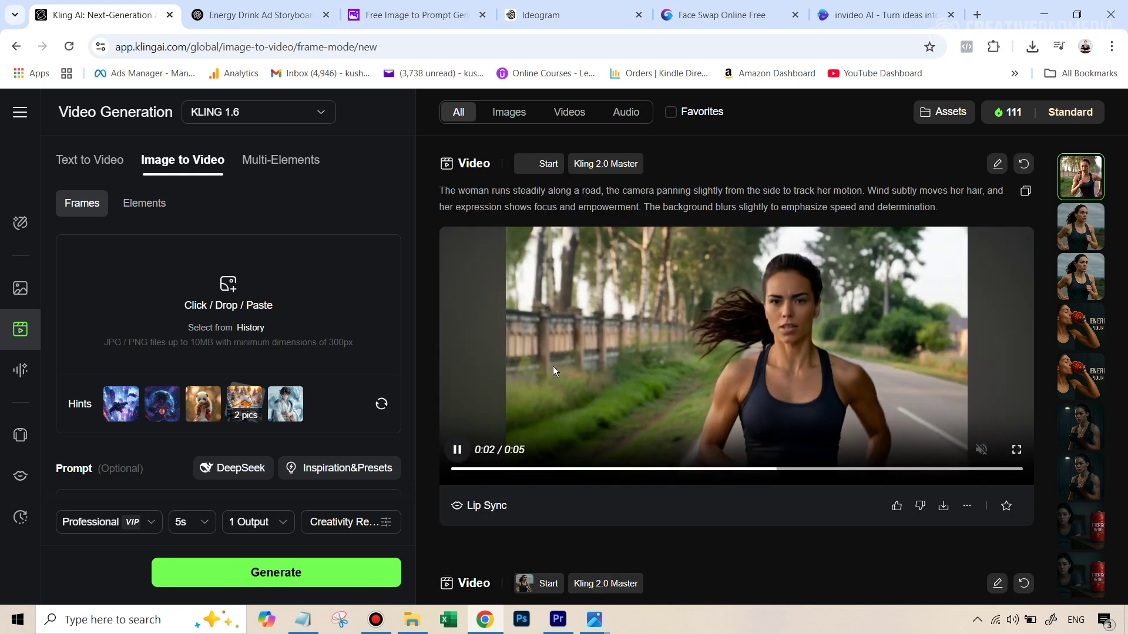
{"action": "left_click", "coordinate": [457, 450]}
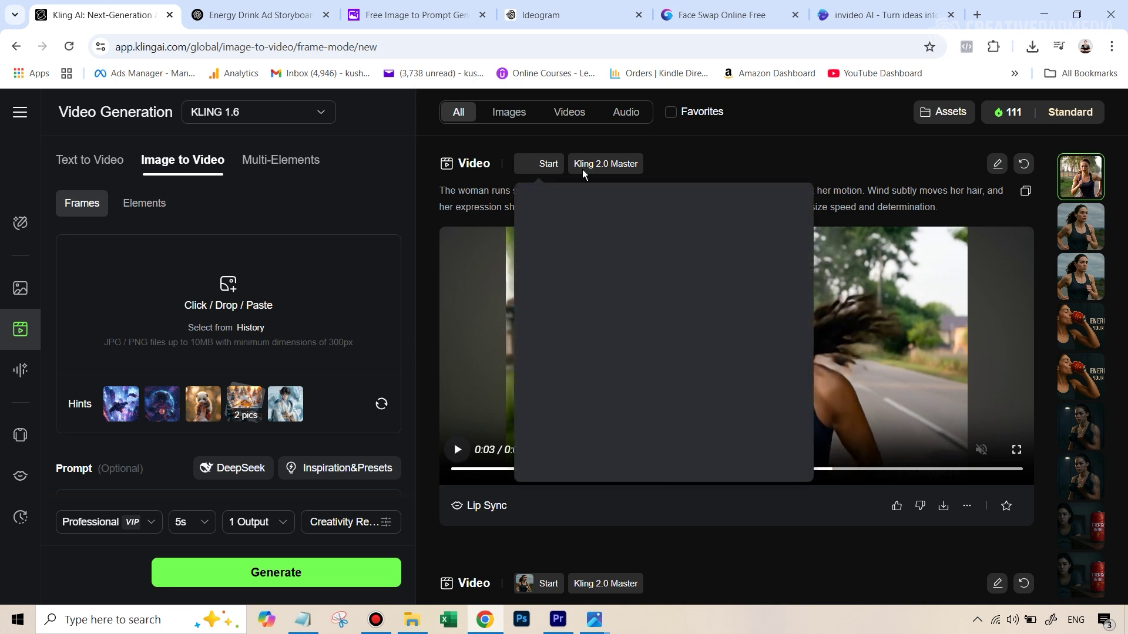
{"action": "left_click", "coordinate": [931, 389]}
{"action": "left_click", "coordinate": [534, 421]}
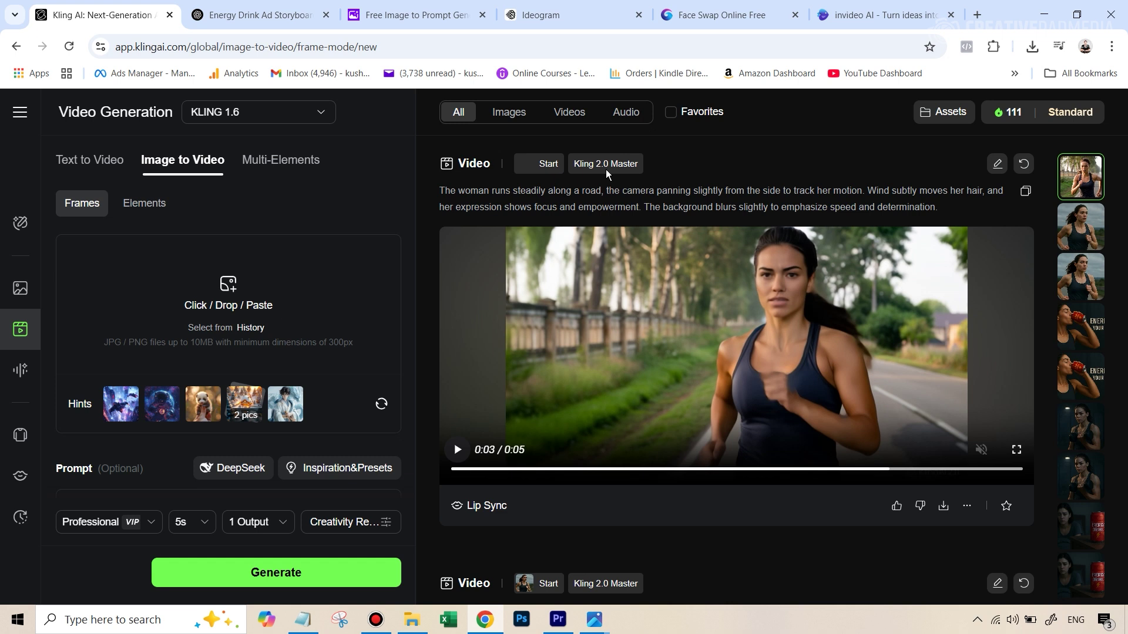
{"action": "left_click", "coordinate": [1016, 450]}
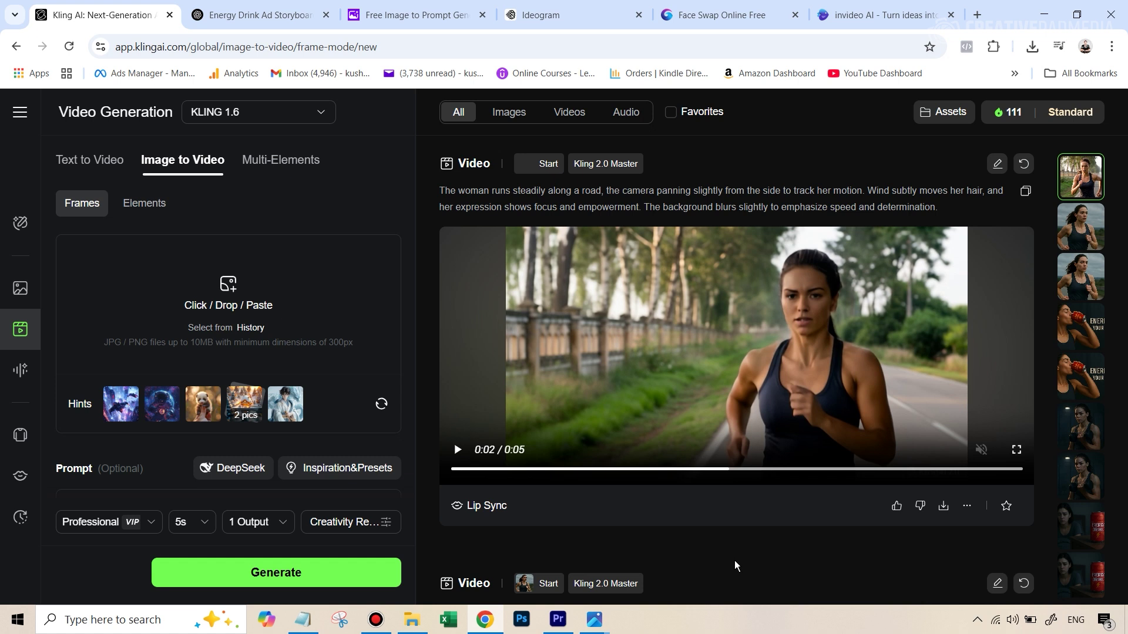
{"action": "key", "text": "ctrl+6"}
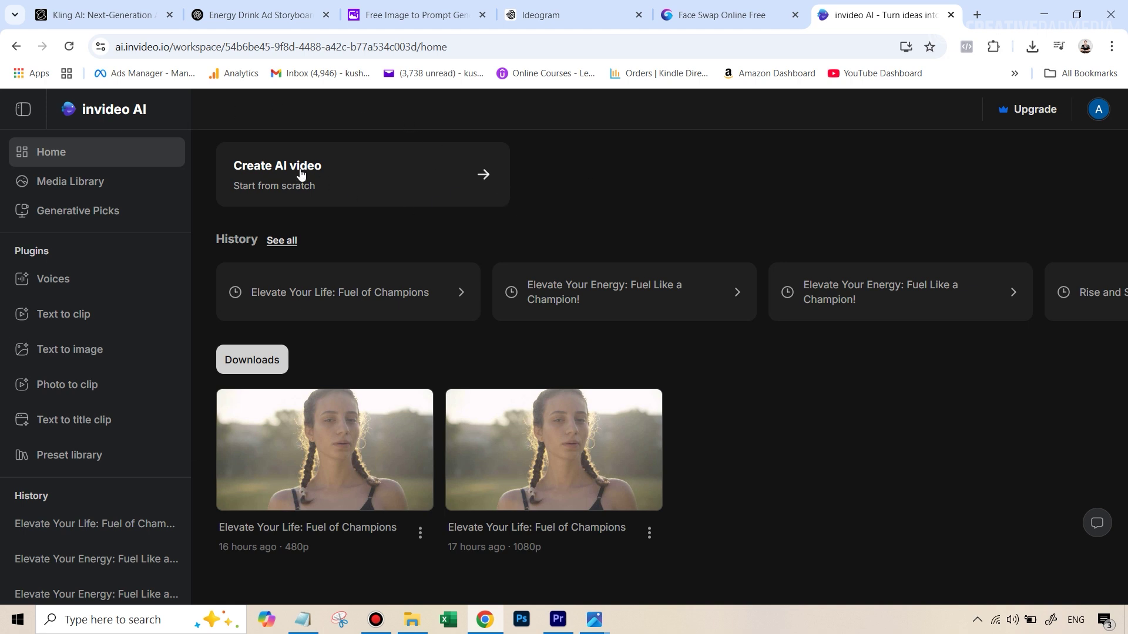
- Start a new AI video using the invideo AI v2.0 model
{"action": "left_click", "coordinate": [270, 168]}
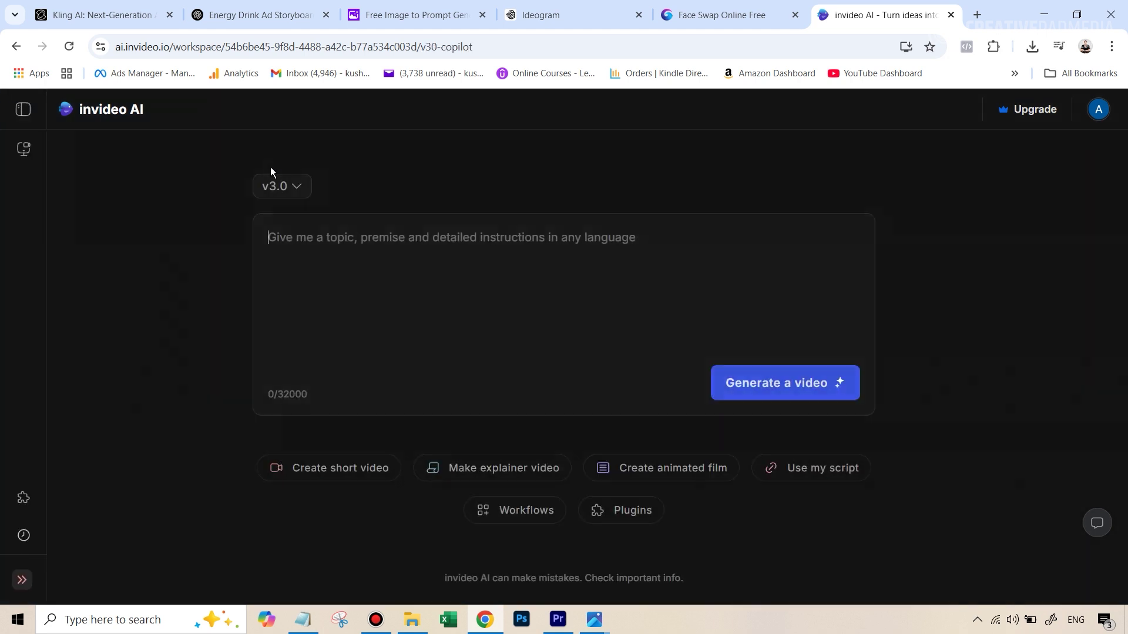
{"action": "left_click", "coordinate": [276, 199]}
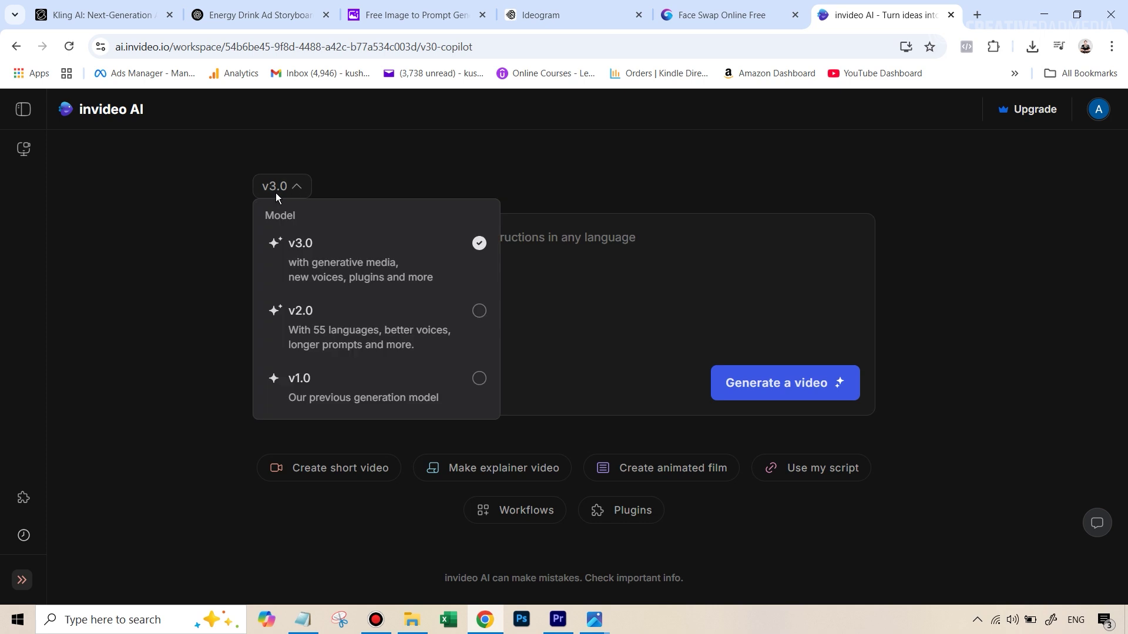
{"action": "left_click", "coordinate": [319, 327]}
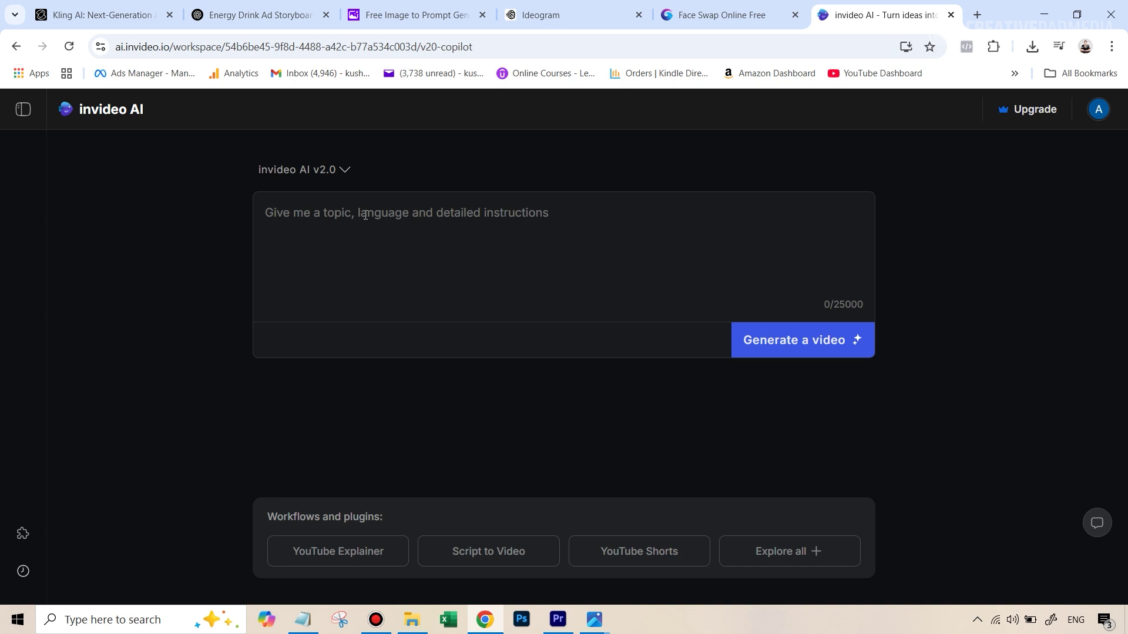
{"action": "left_click", "coordinate": [323, 172]}
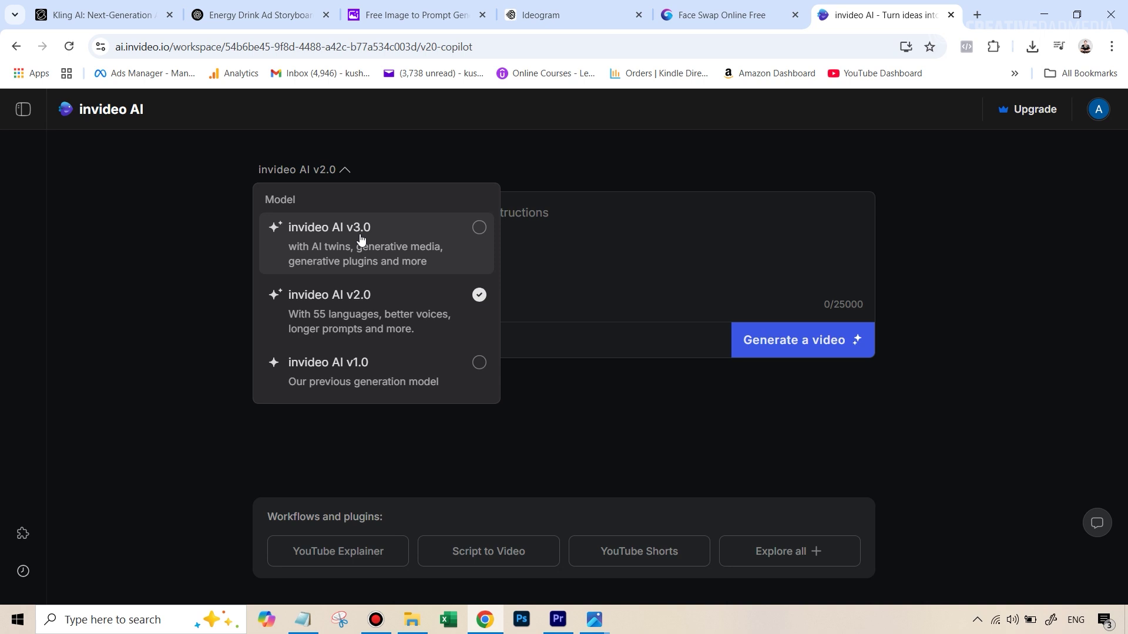
{"action": "left_click", "coordinate": [364, 303]}
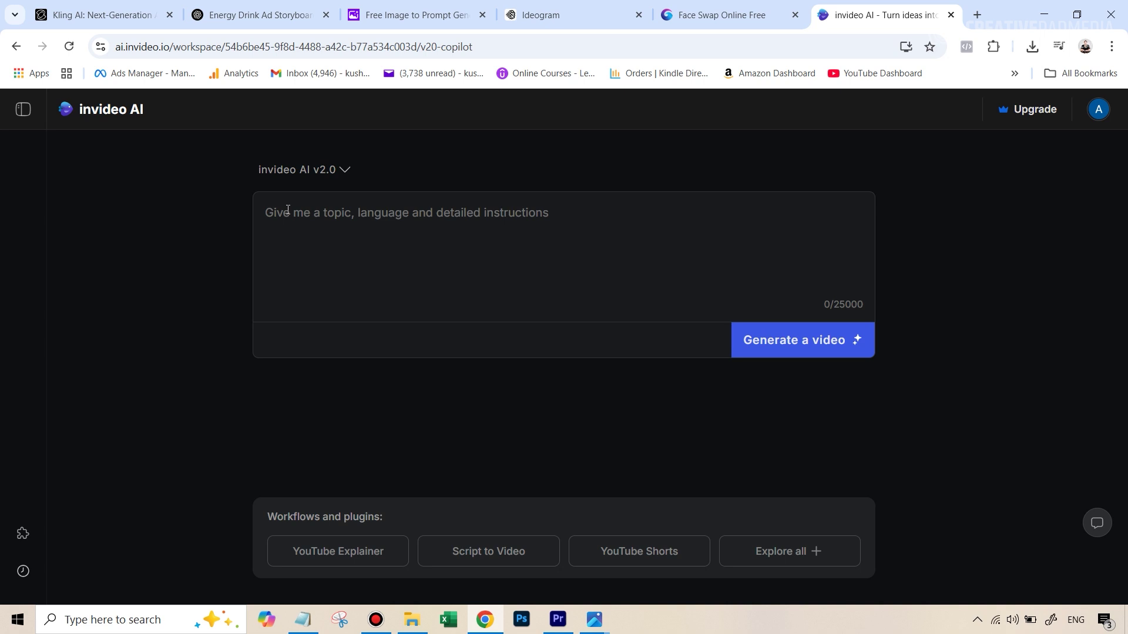
- Copy the full energy-drink script from Notepad into the invideo prompt box
{"action": "left_click", "coordinate": [305, 621]}
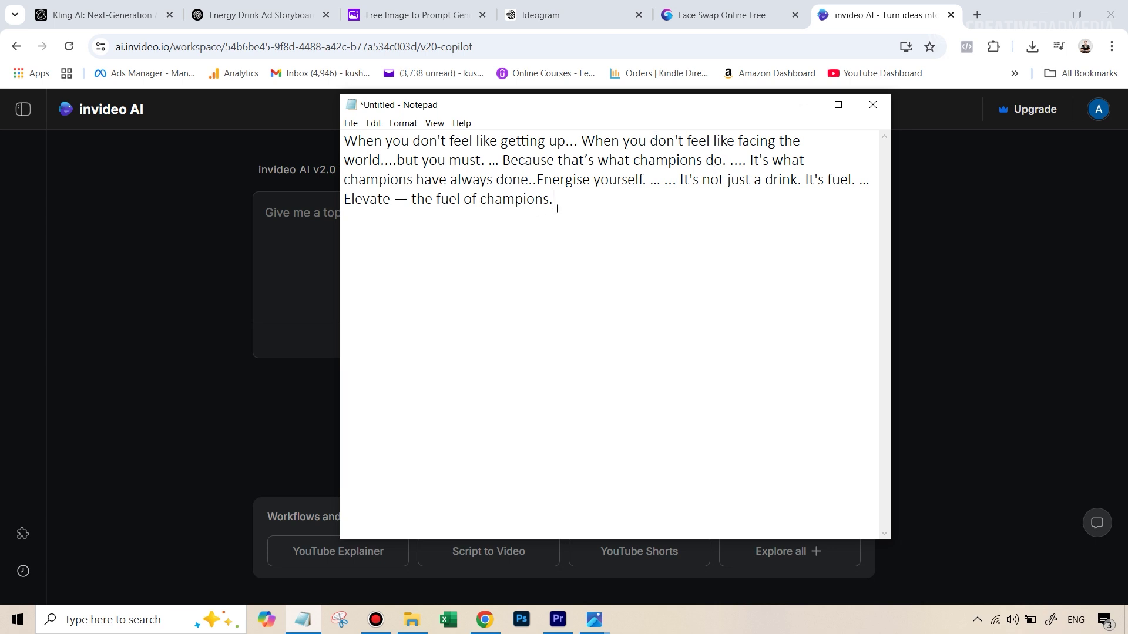
{"action": "left_click_drag", "start_coordinate": [556, 207], "coordinate": [342, 141]}
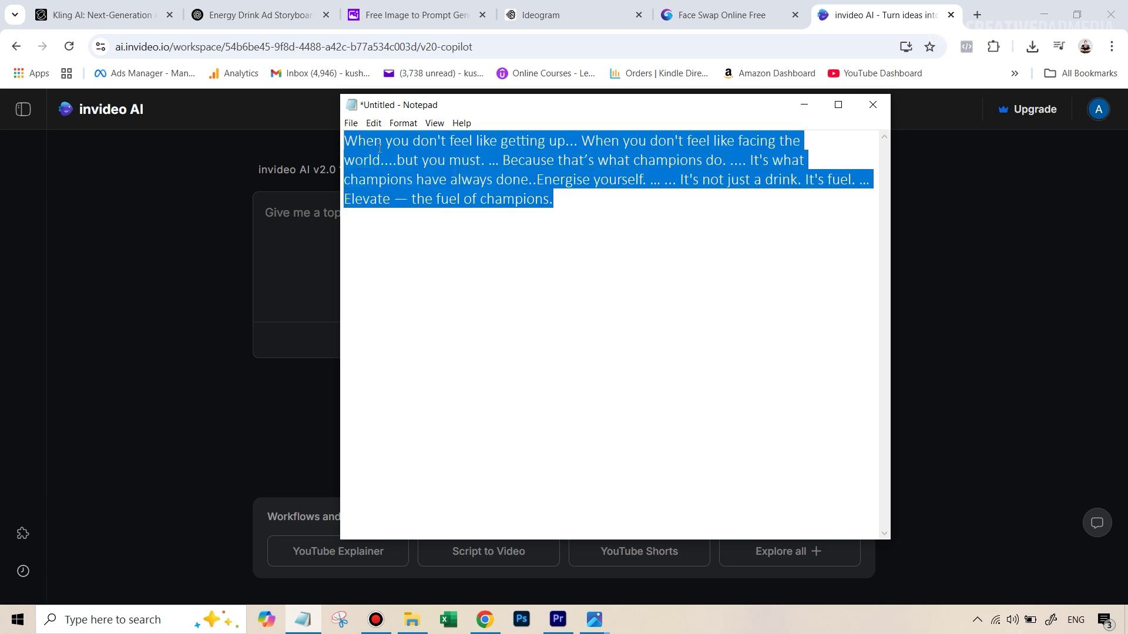
{"action": "right_click", "coordinate": [413, 148]}
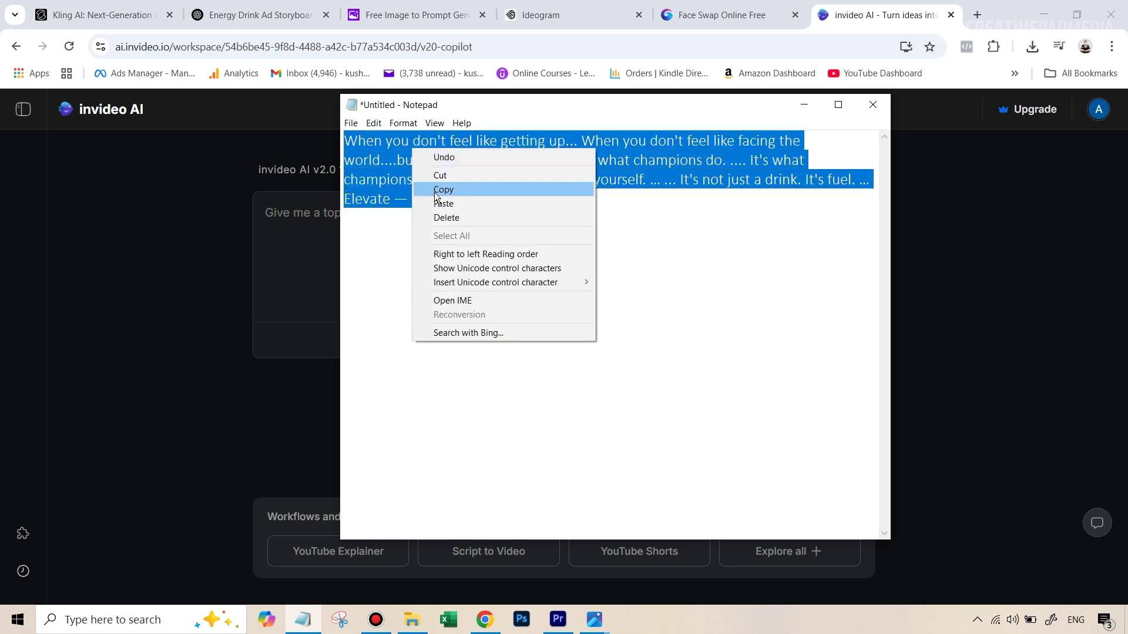
{"action": "left_click", "coordinate": [438, 188]}
{"action": "left_click", "coordinate": [320, 232]}
{"action": "key", "text": "ctrl+v"}
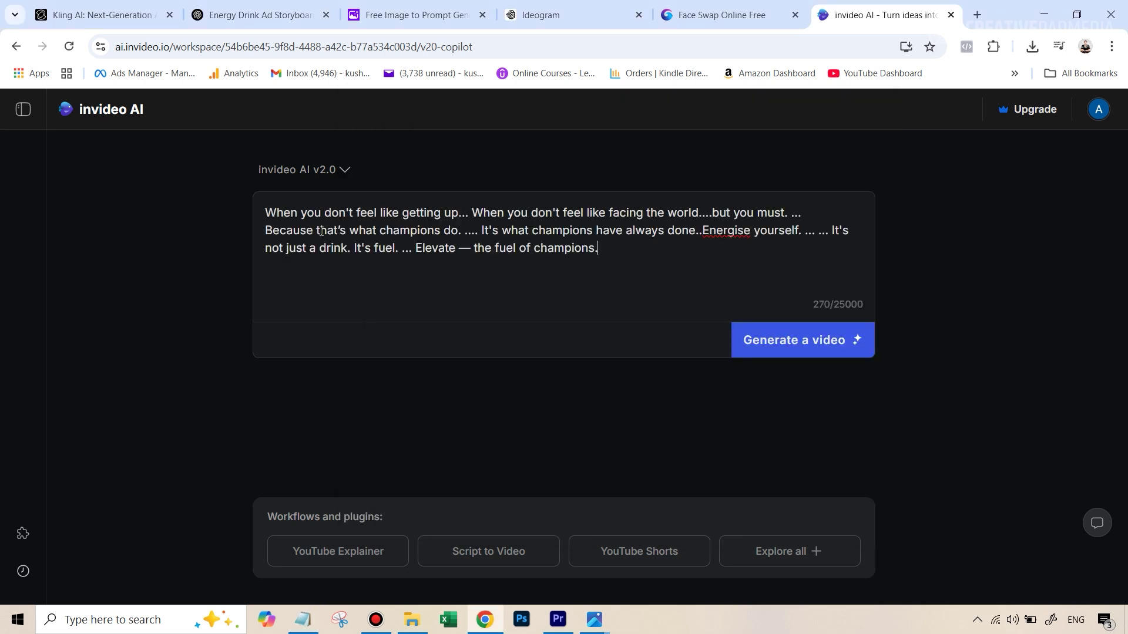
- Generate 'Elevate Your Life: Fuel of Champions' from the script and preview its first 8 seconds
{"action": "left_click", "coordinate": [792, 356]}
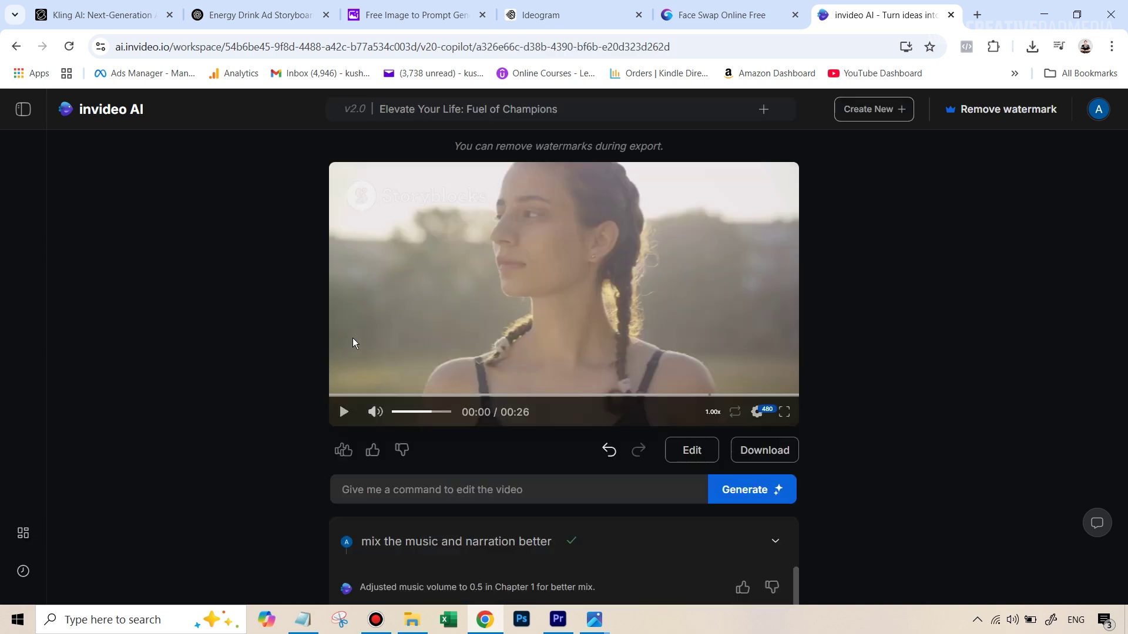
{"action": "left_click", "coordinate": [343, 416]}
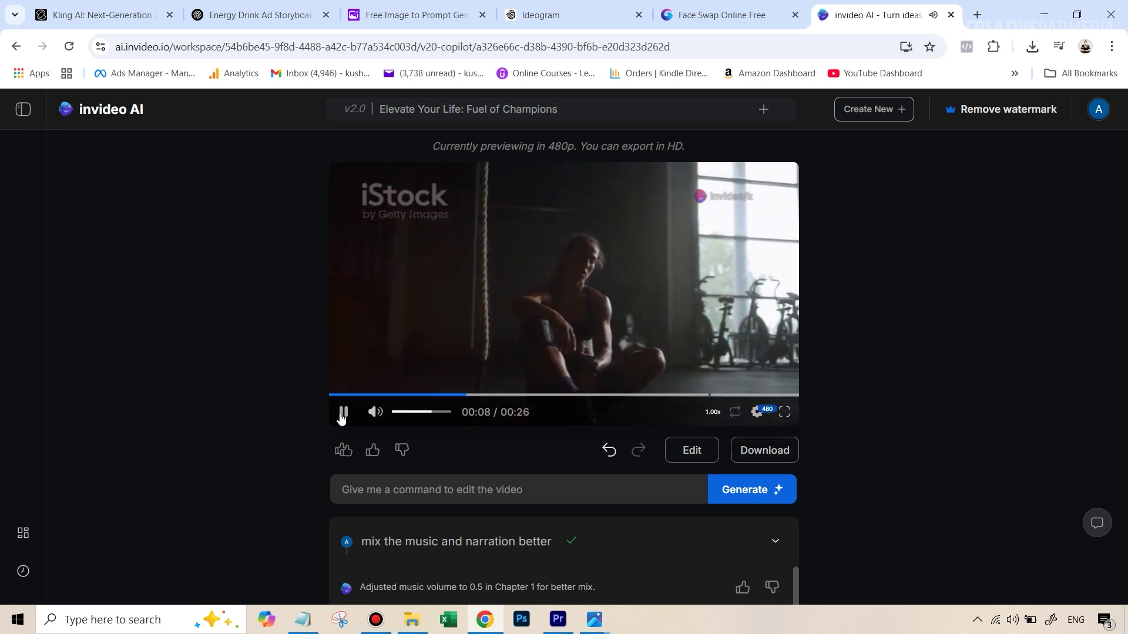
{"action": "left_click", "coordinate": [343, 412]}
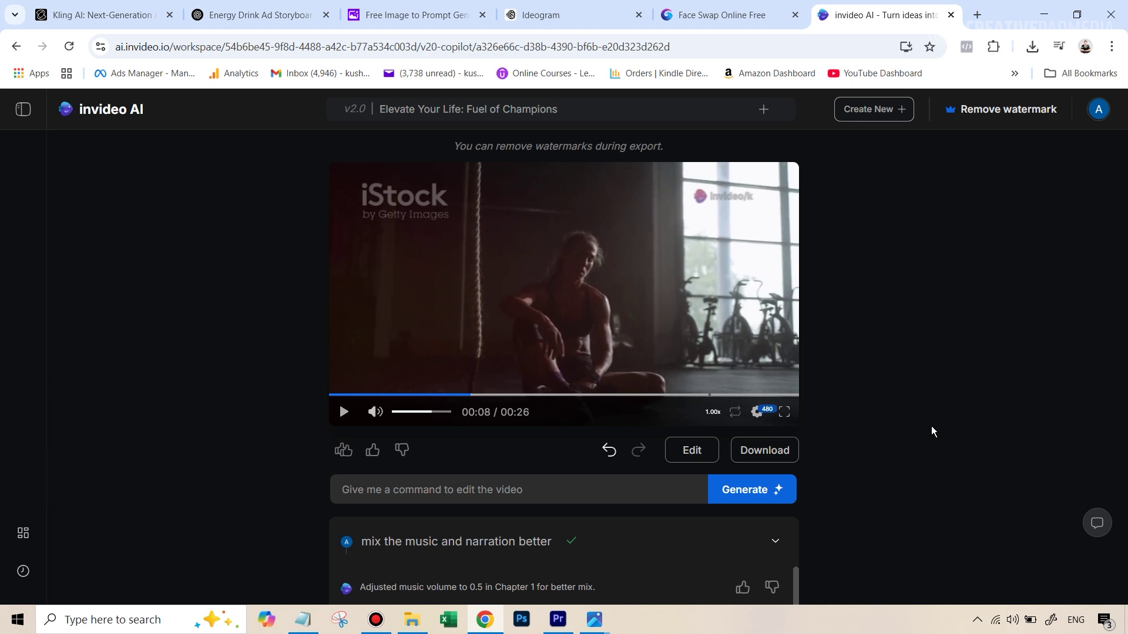
- Inspect the Fulfillment track's loop, volume and fade options in the Edit music tab
{"action": "left_click", "coordinate": [692, 450]}
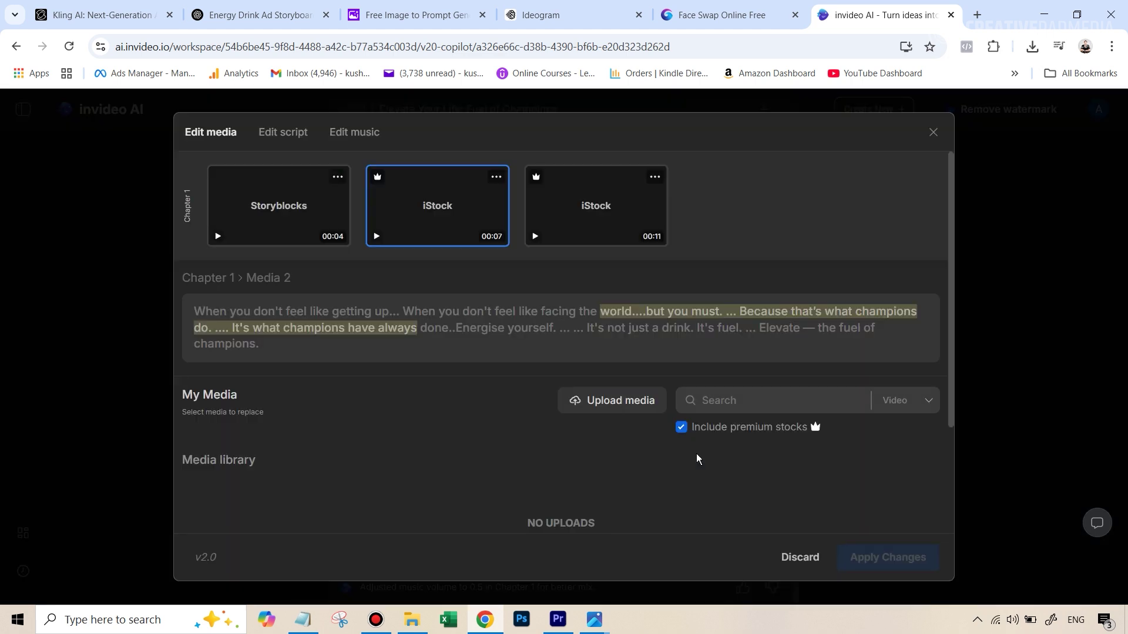
{"action": "left_click", "coordinate": [356, 135]}
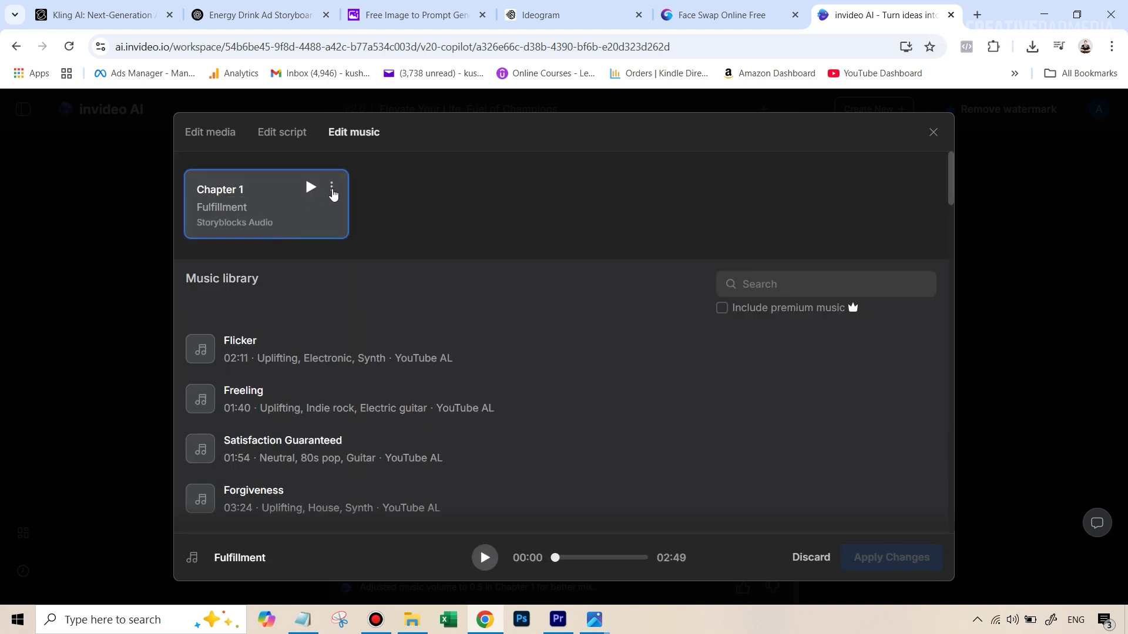
{"action": "left_click", "coordinate": [332, 188]}
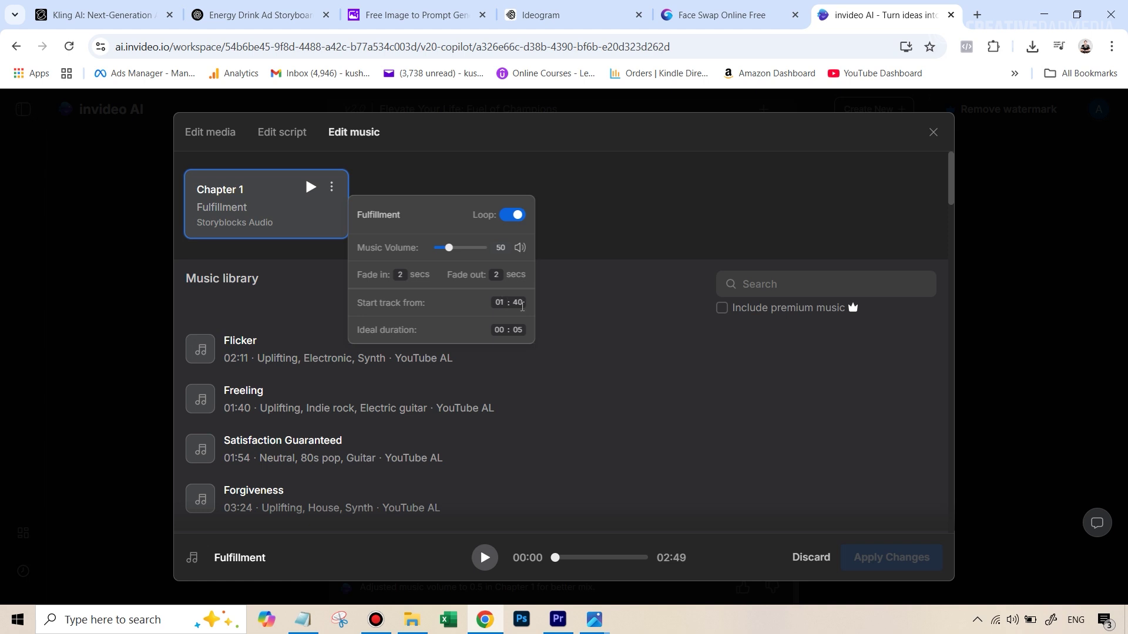
{"action": "left_click", "coordinate": [387, 166]}
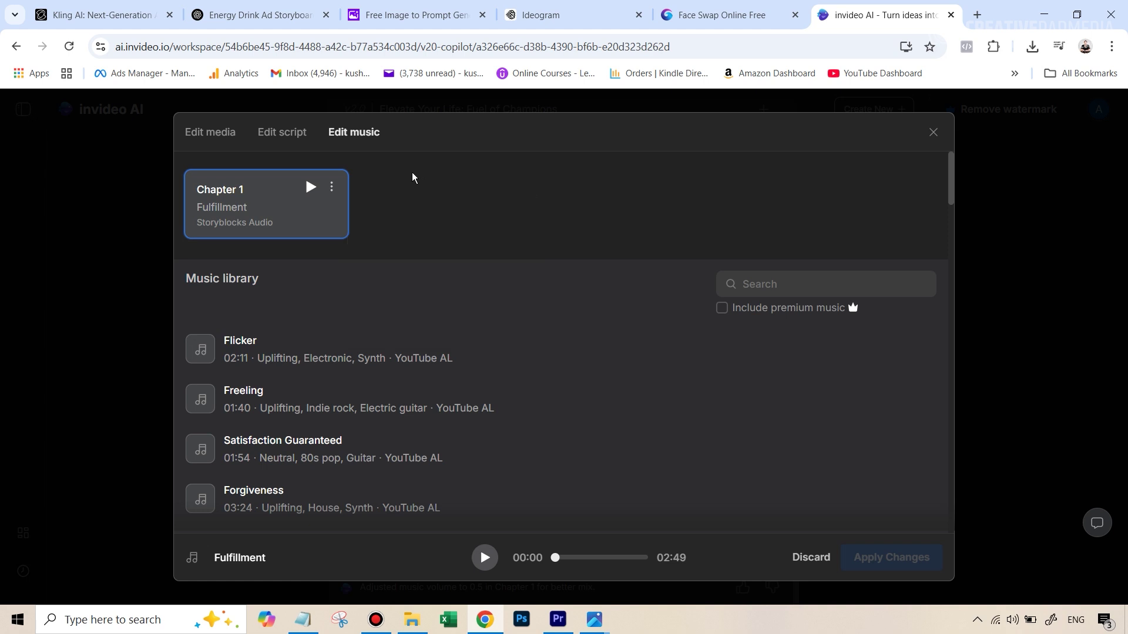
- Delete and retype a (pause) marker in the Chapter 1 script, then discard the changes
{"action": "left_click", "coordinate": [287, 139]}
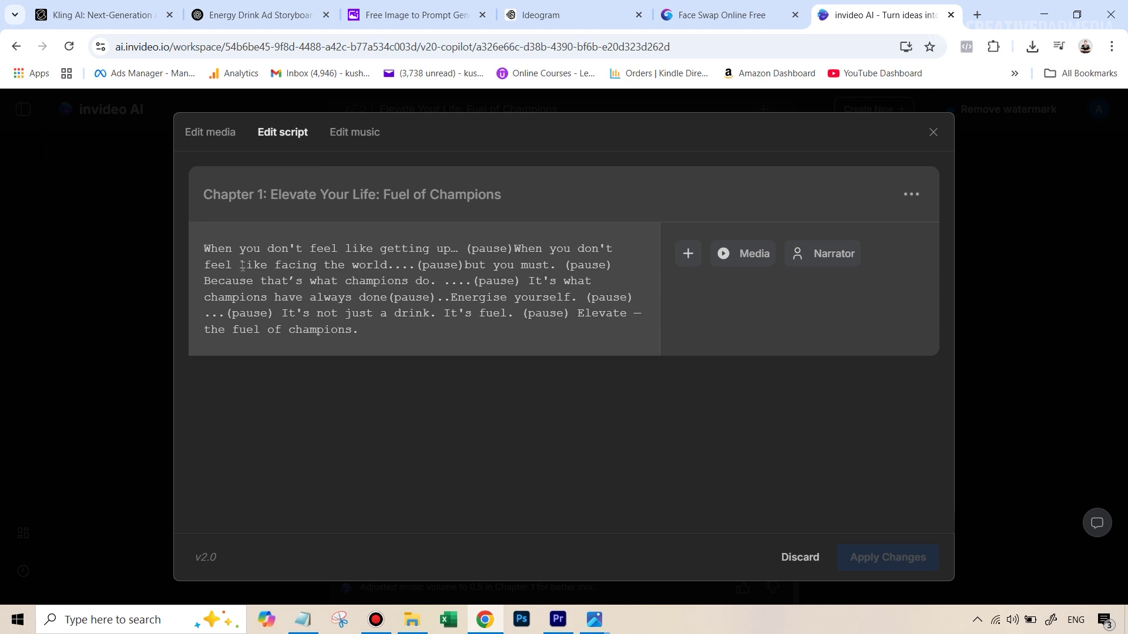
{"action": "left_click_drag", "start_coordinate": [469, 248], "coordinate": [510, 249]}
{"action": "key", "text": "BackSpace"}
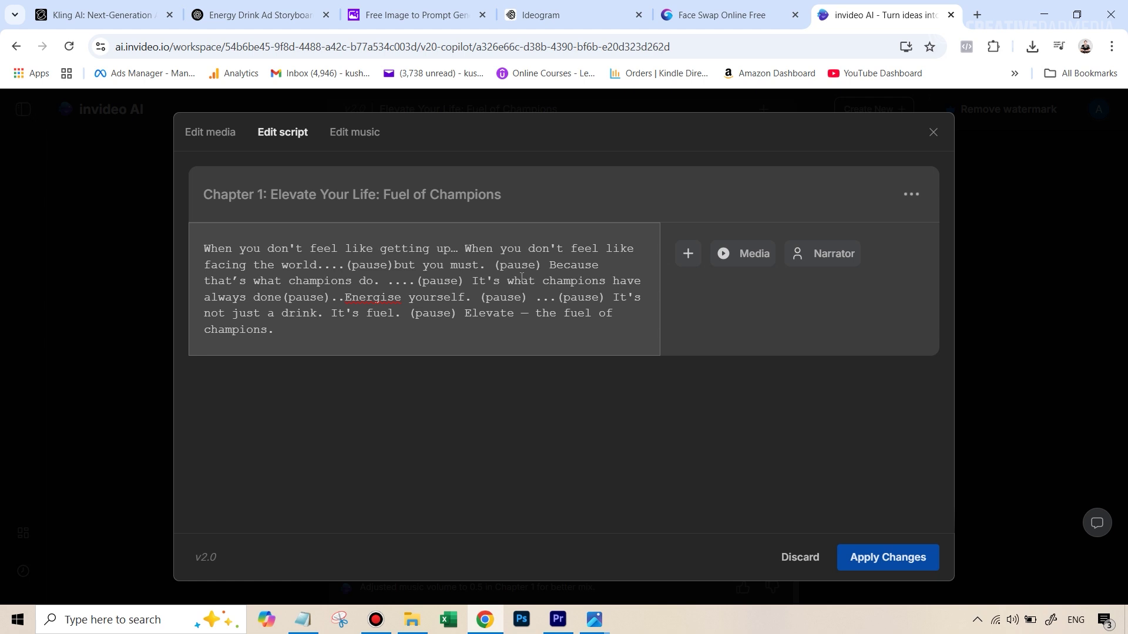
{"action": "type", "text": "(pause)"}
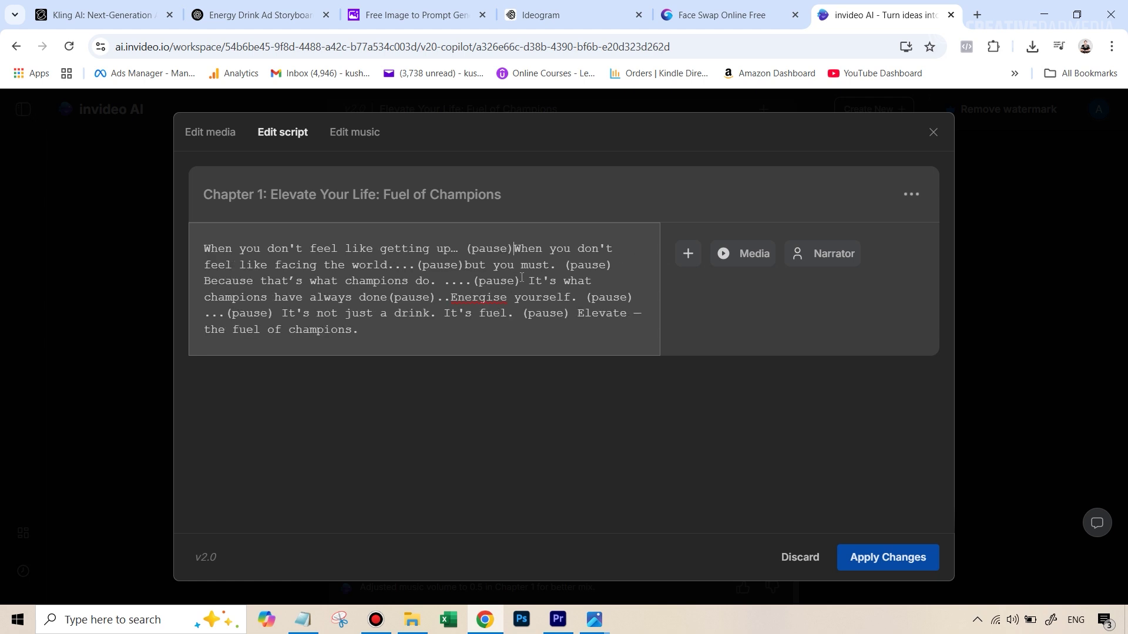
{"action": "left_click_drag", "start_coordinate": [511, 248], "coordinate": [474, 252]}
{"action": "left_click_drag", "start_coordinate": [528, 281], "coordinate": [550, 312]}
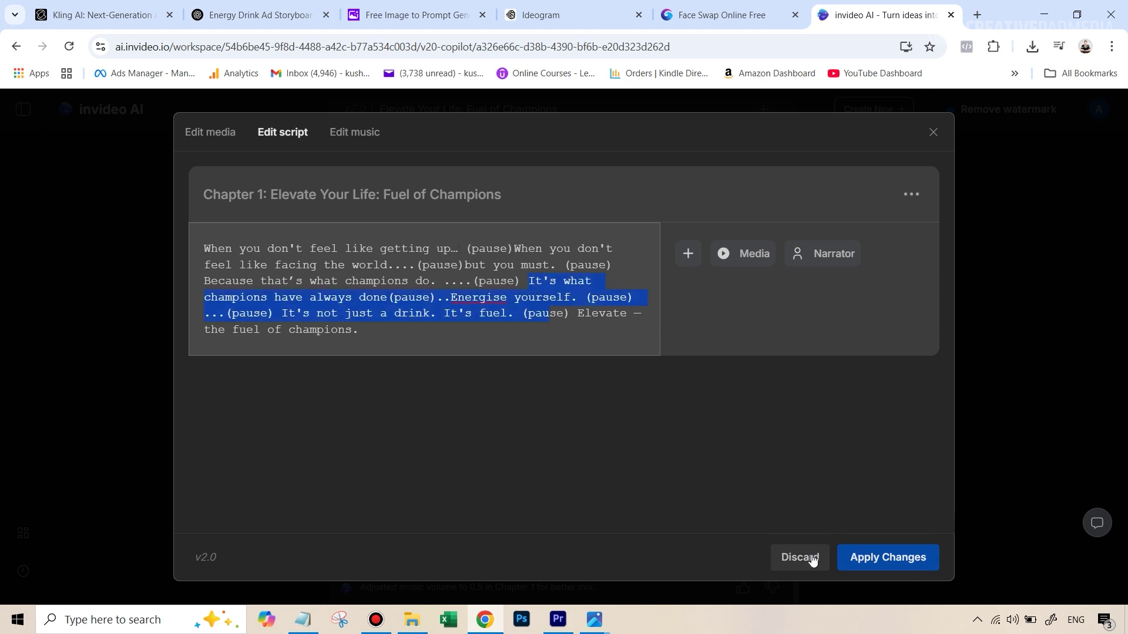
{"action": "left_click", "coordinate": [787, 563]}
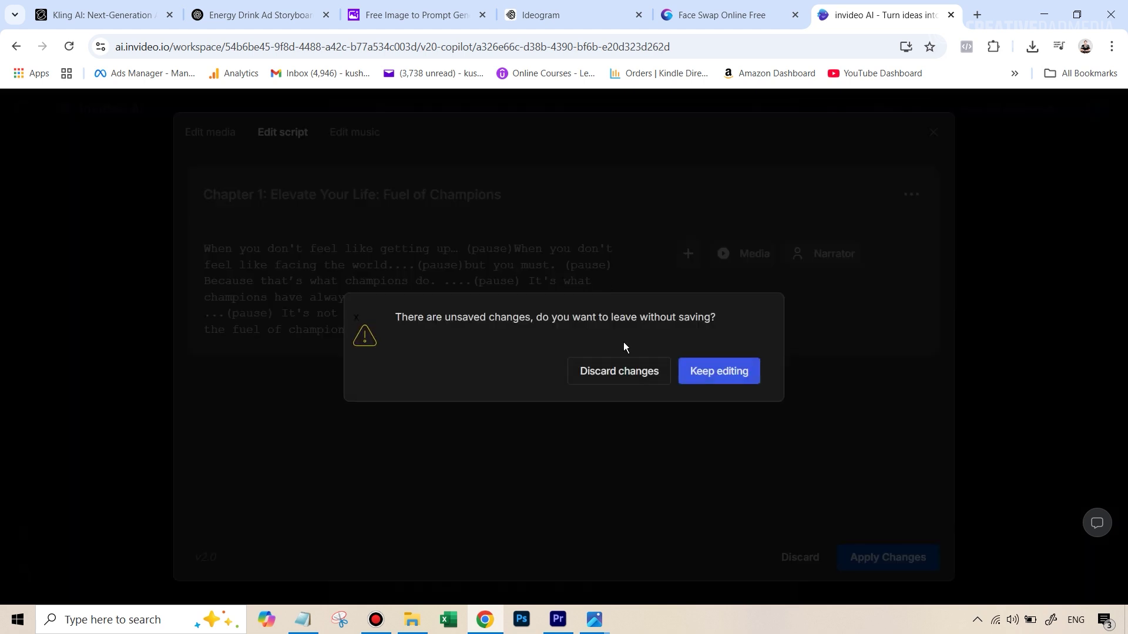
{"action": "left_click", "coordinate": [630, 387]}
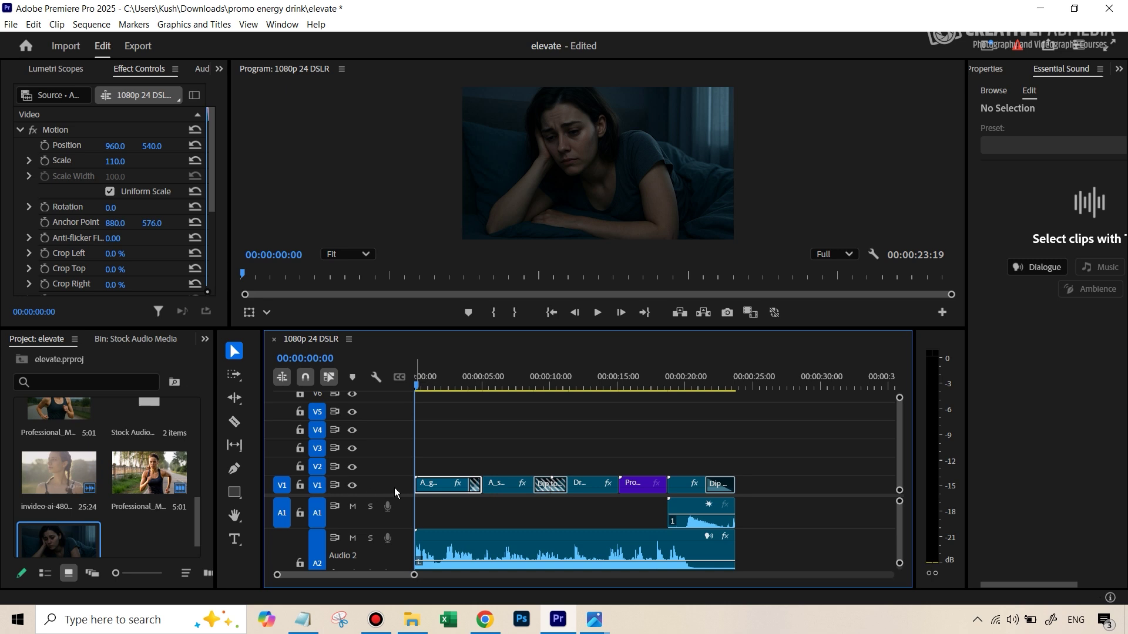
- Scrub the ad's opening seconds while muting and then unmuting the Audio 2 track
{"action": "left_click", "coordinate": [508, 491]}
{"action": "left_click_drag", "start_coordinate": [442, 388], "coordinate": [476, 393]}
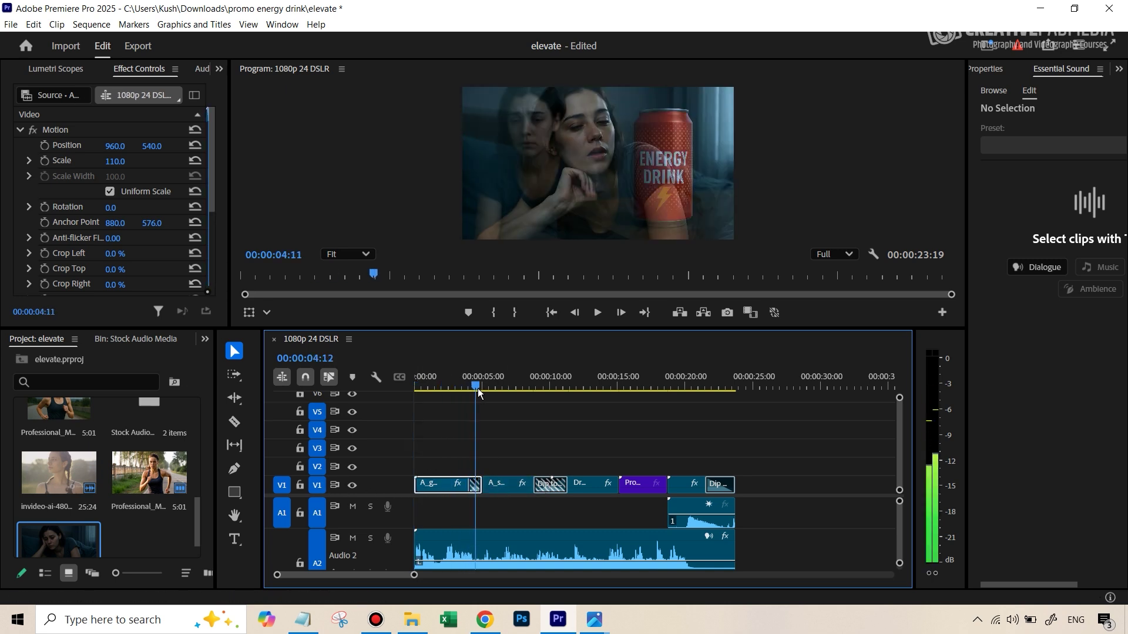
{"action": "left_click", "coordinate": [353, 539]}
{"action": "left_click", "coordinate": [447, 485]}
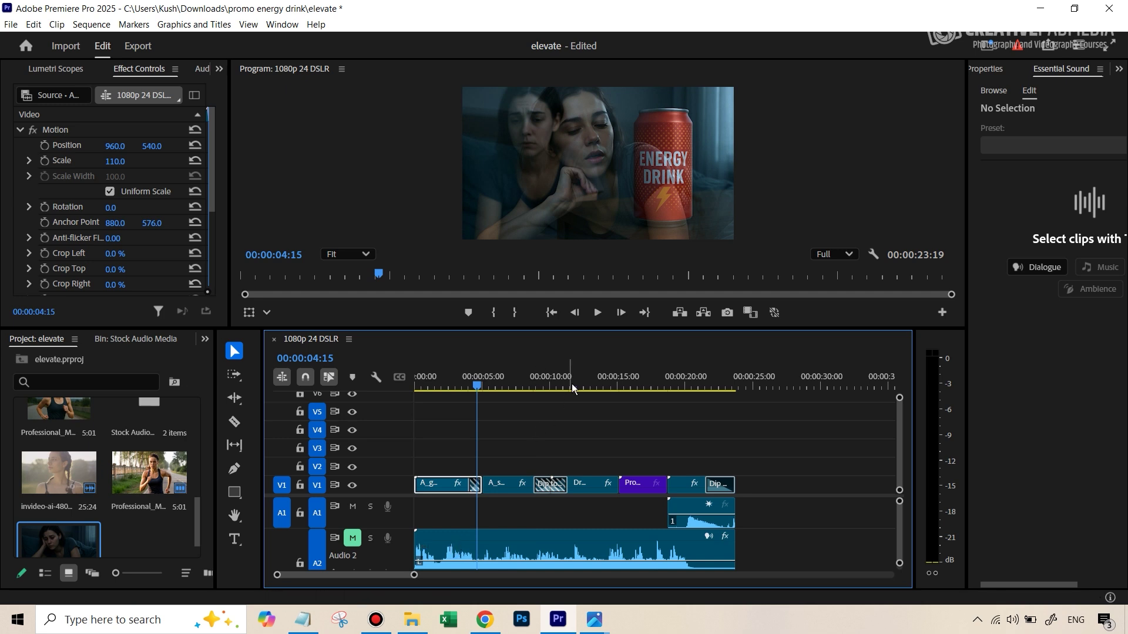
{"action": "left_click", "coordinate": [353, 545]}
- Play the sequence, then jump ahead to the ENERGIZE YOUR LIFE drinking shot at 19:12
{"action": "left_click", "coordinate": [599, 315]}
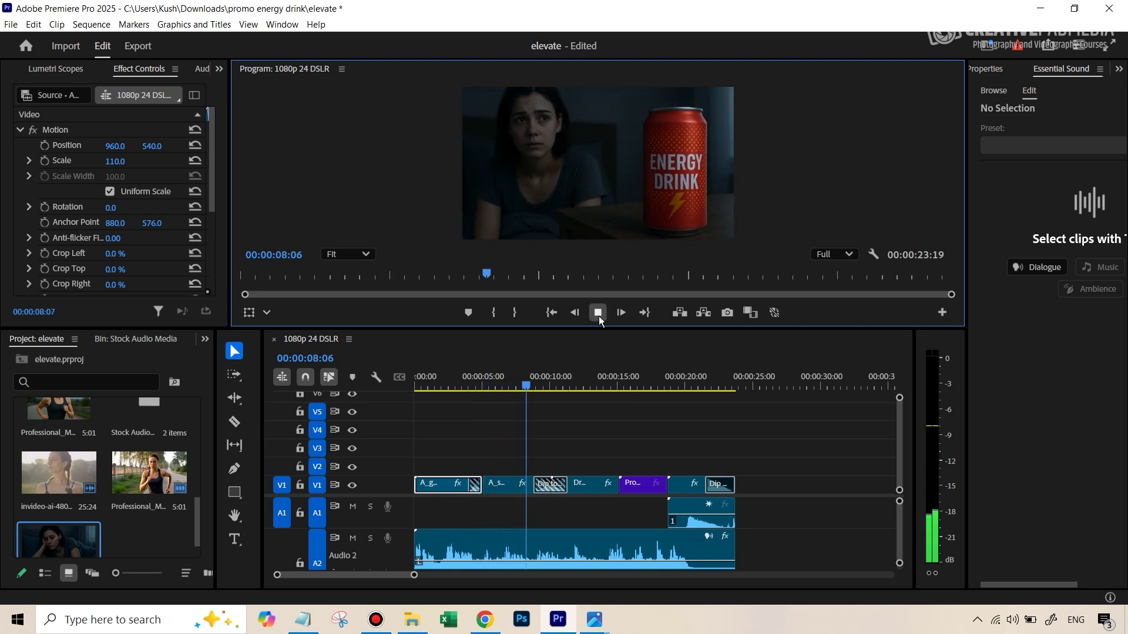
{"action": "left_click", "coordinate": [598, 316]}
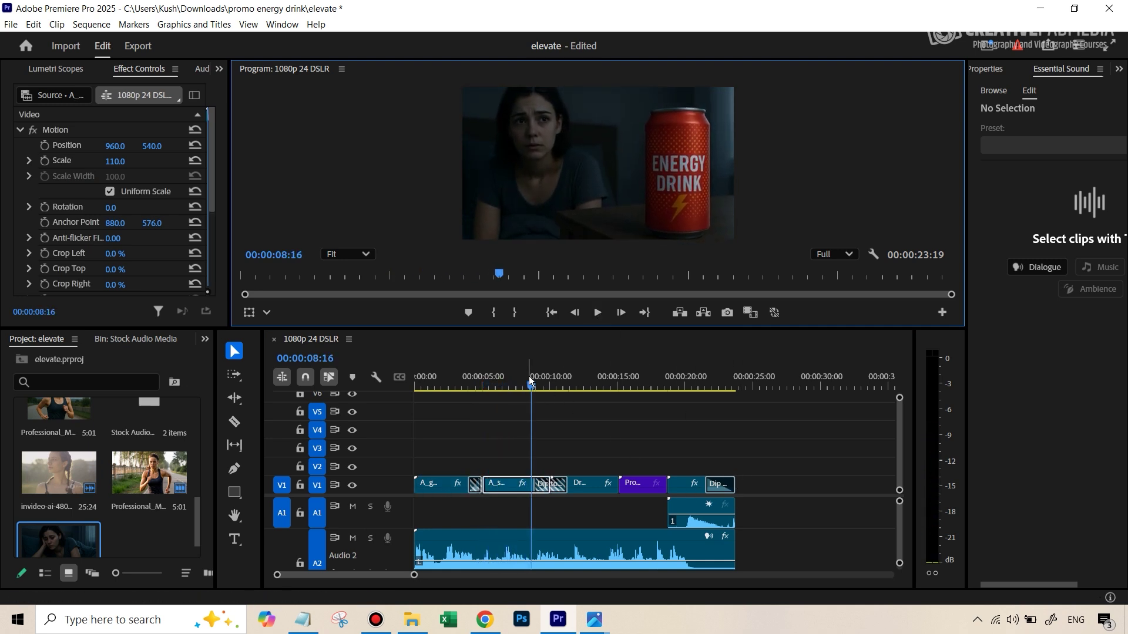
{"action": "left_click_drag", "start_coordinate": [578, 387], "coordinate": [679, 411]}
{"action": "left_click", "coordinate": [686, 511]}
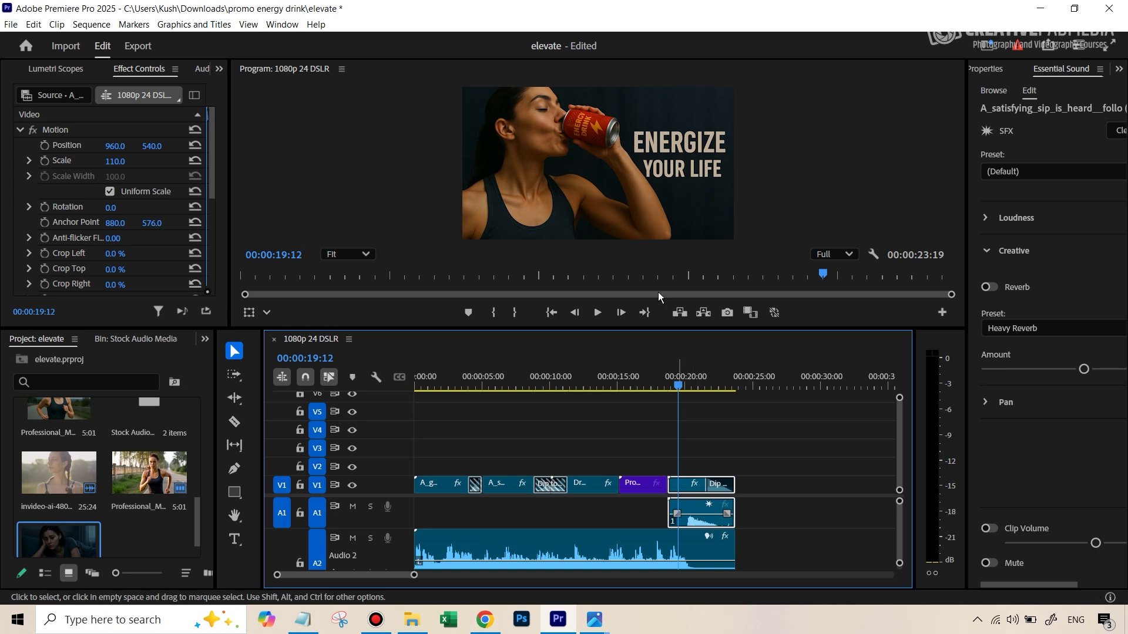
{"action": "left_click", "coordinate": [597, 312]}
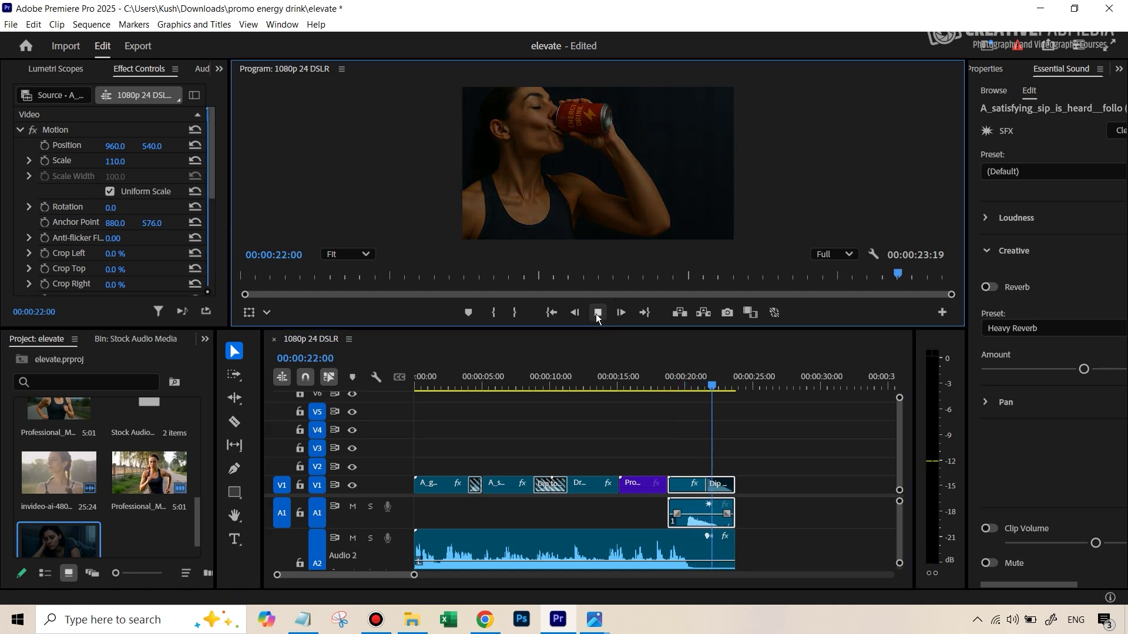
{"action": "left_click", "coordinate": [597, 313]}
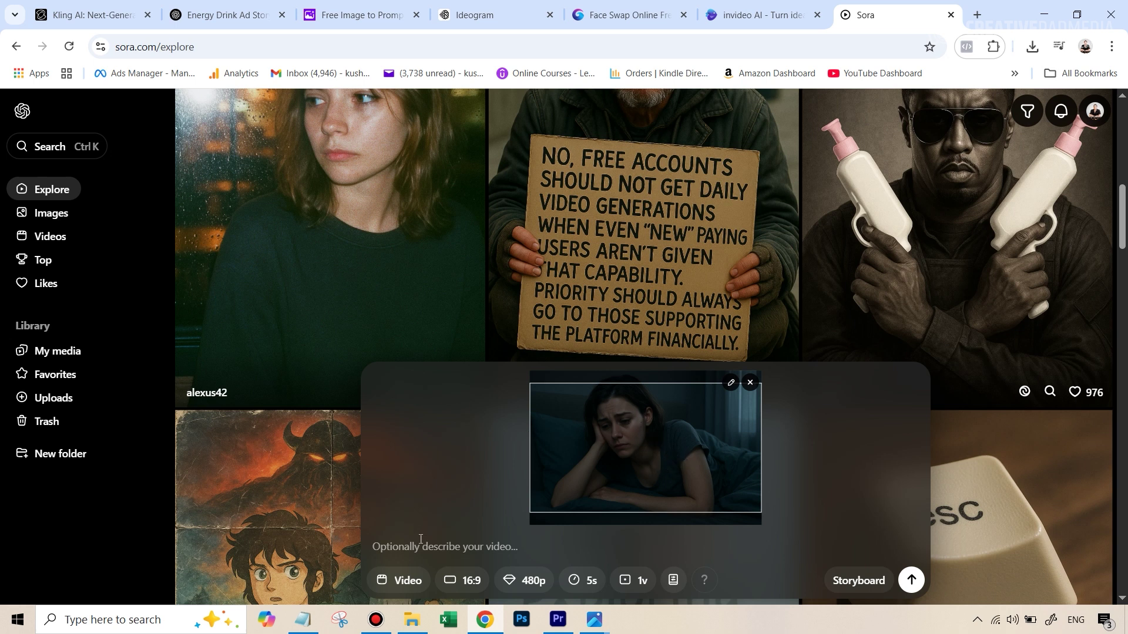
- Reposition the crop over the tired-woman bedroom image and start a storyboard from it
{"action": "left_click_drag", "start_coordinate": [556, 489], "coordinate": [655, 458]}
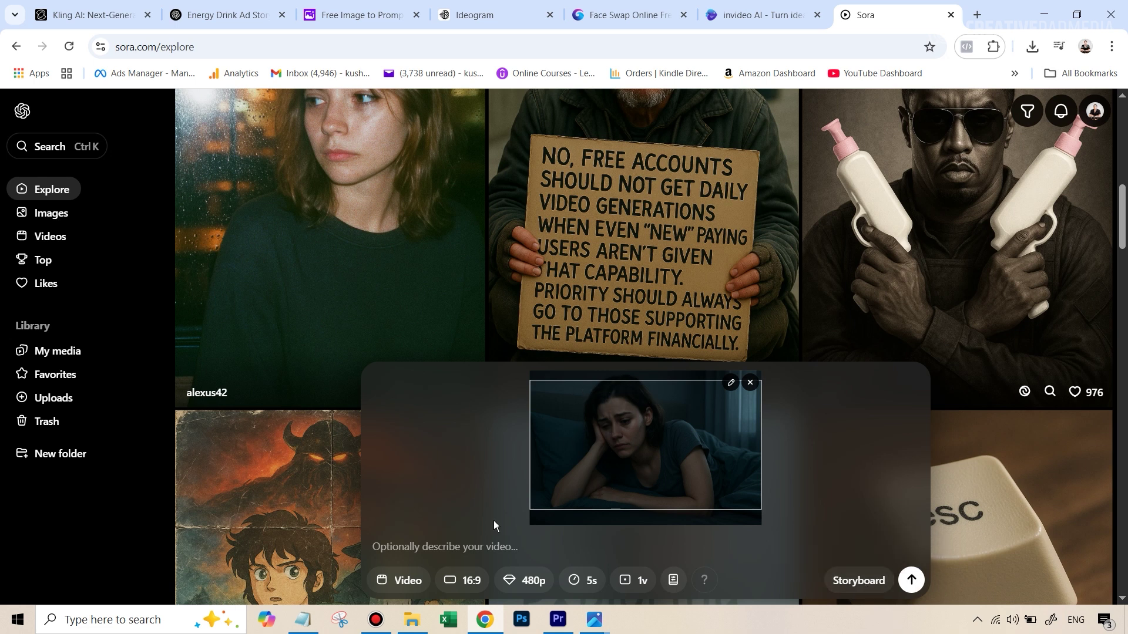
{"action": "left_click", "coordinate": [857, 586]}
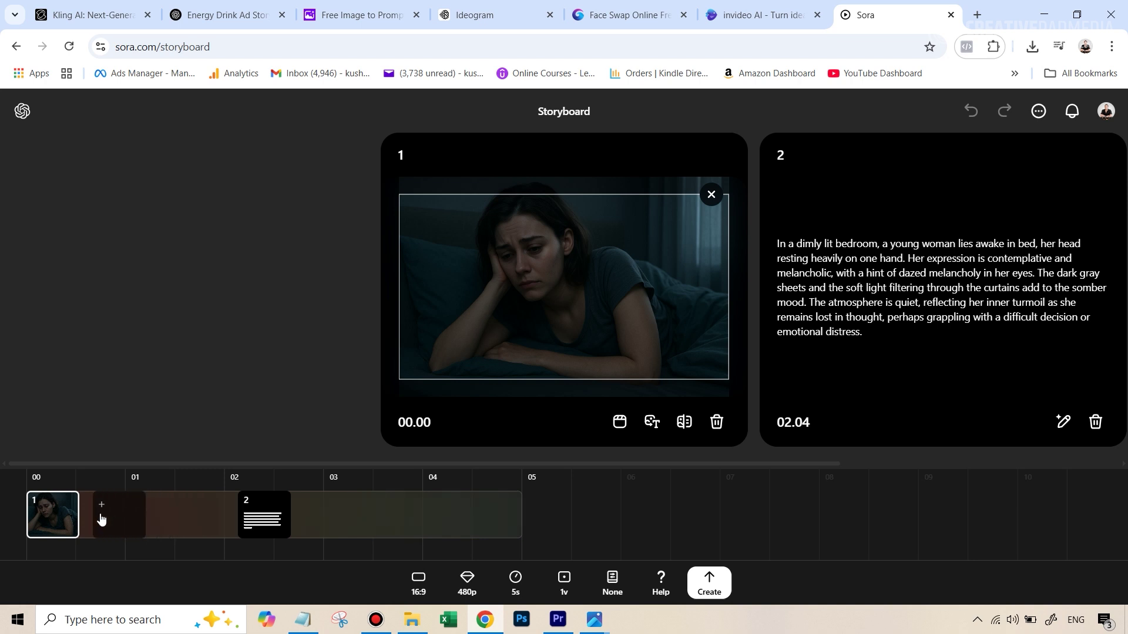
- Insert an empty scene card at 00.28 after the opening bedroom image
{"action": "left_click", "coordinate": [123, 520]}
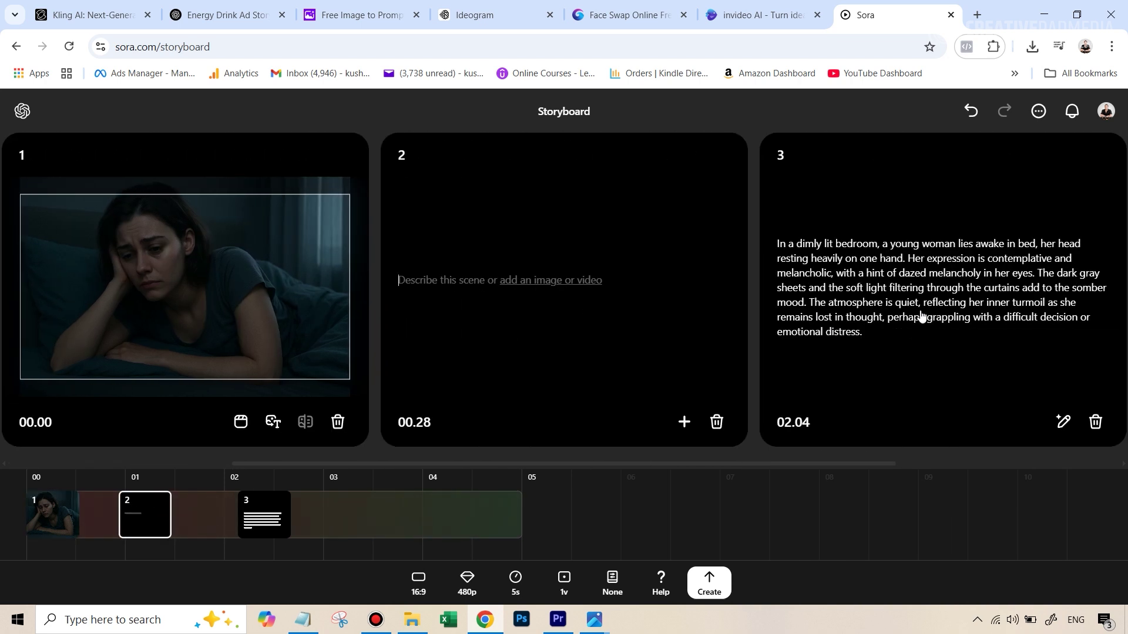